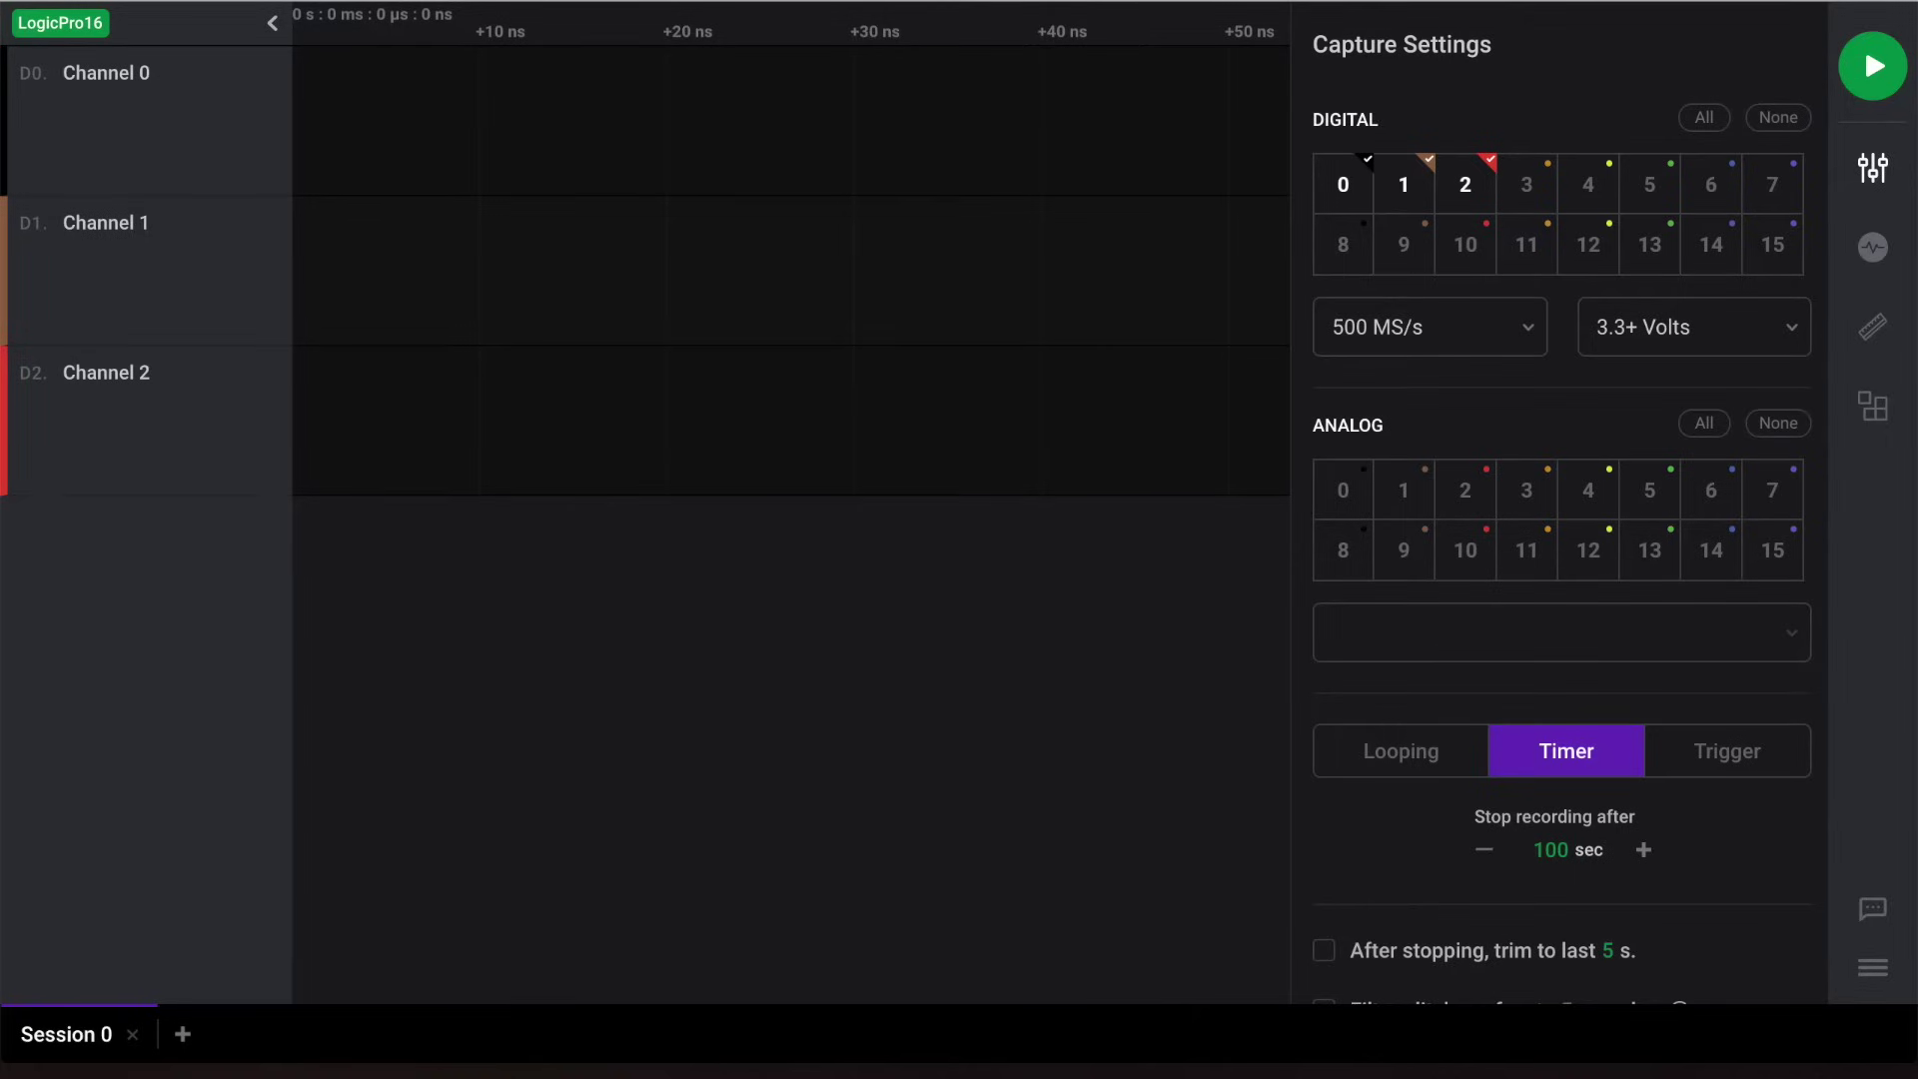
# Switch the right sidebar from Capture Settings to the Analyzers panel
pyautogui.click(1874, 250)
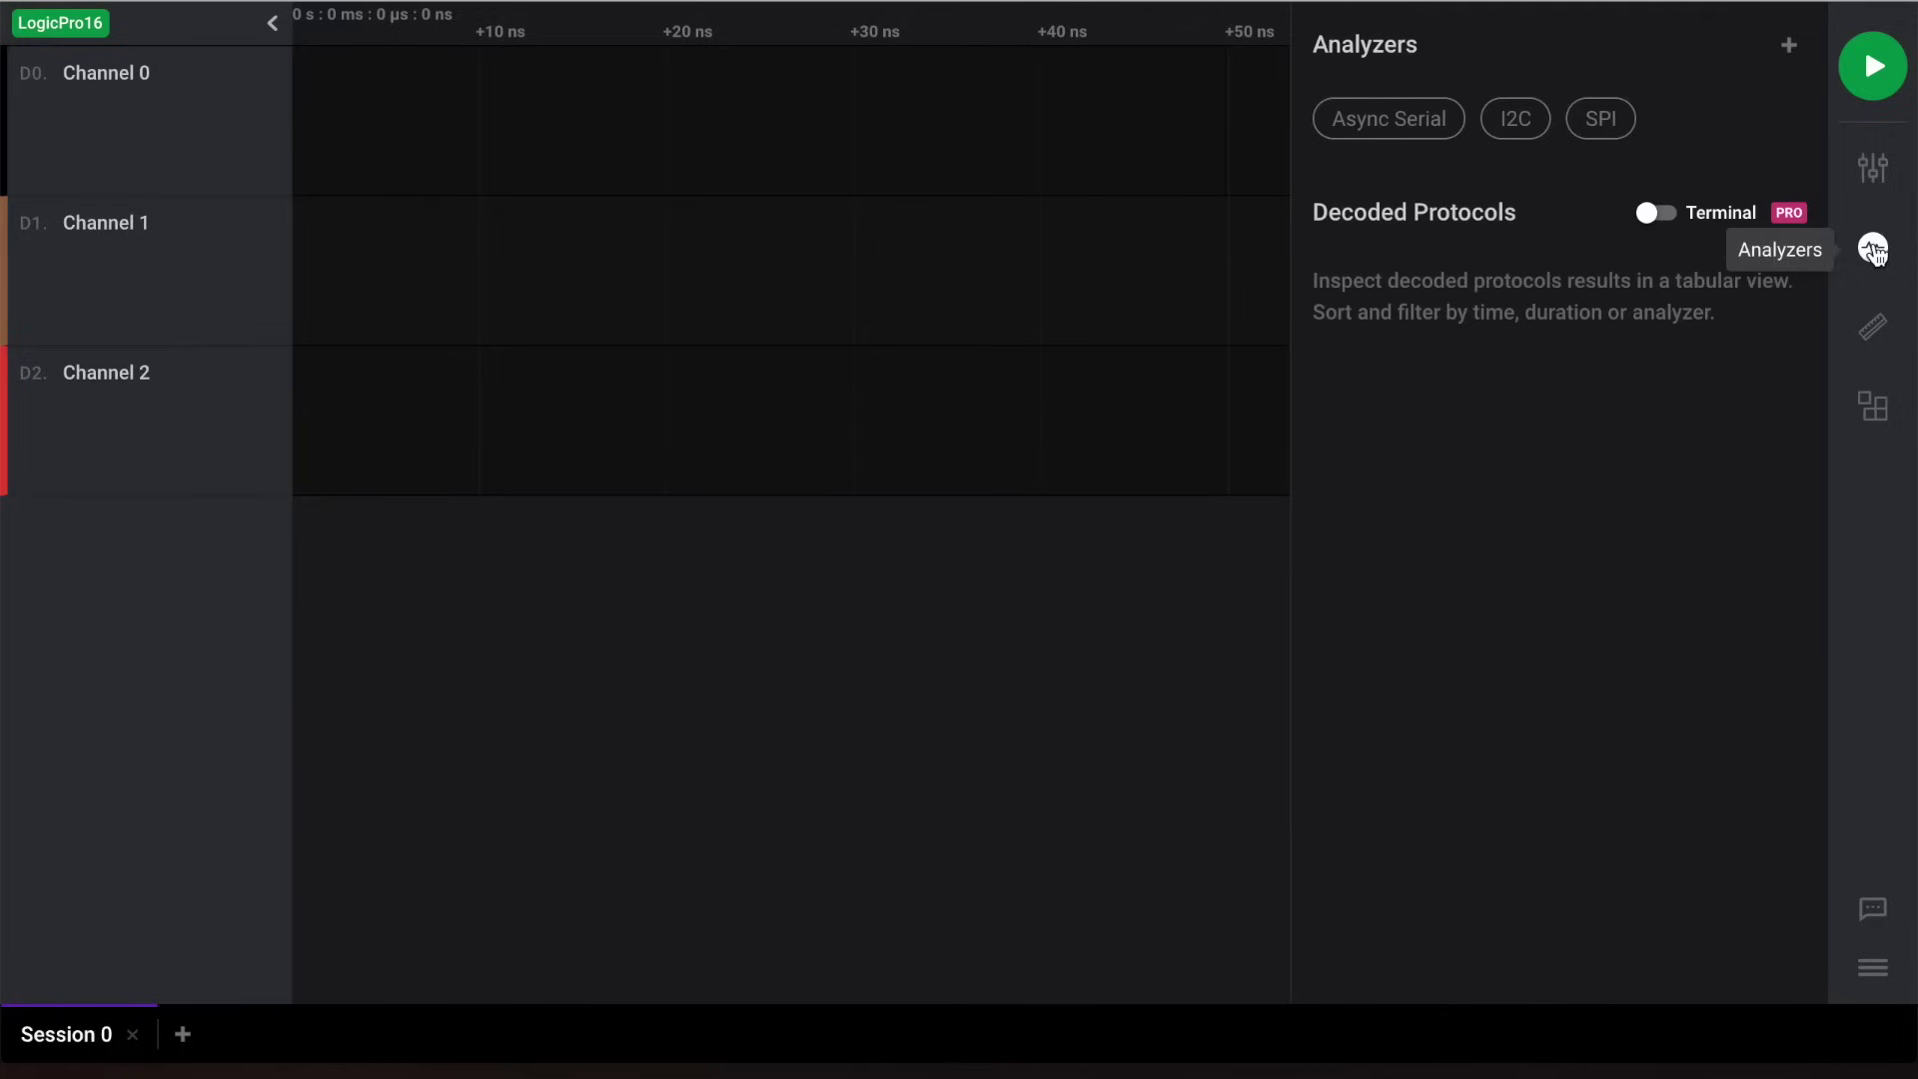
# Add an SPI analyzer from the list of available analyzers
pyautogui.click(1790, 48)
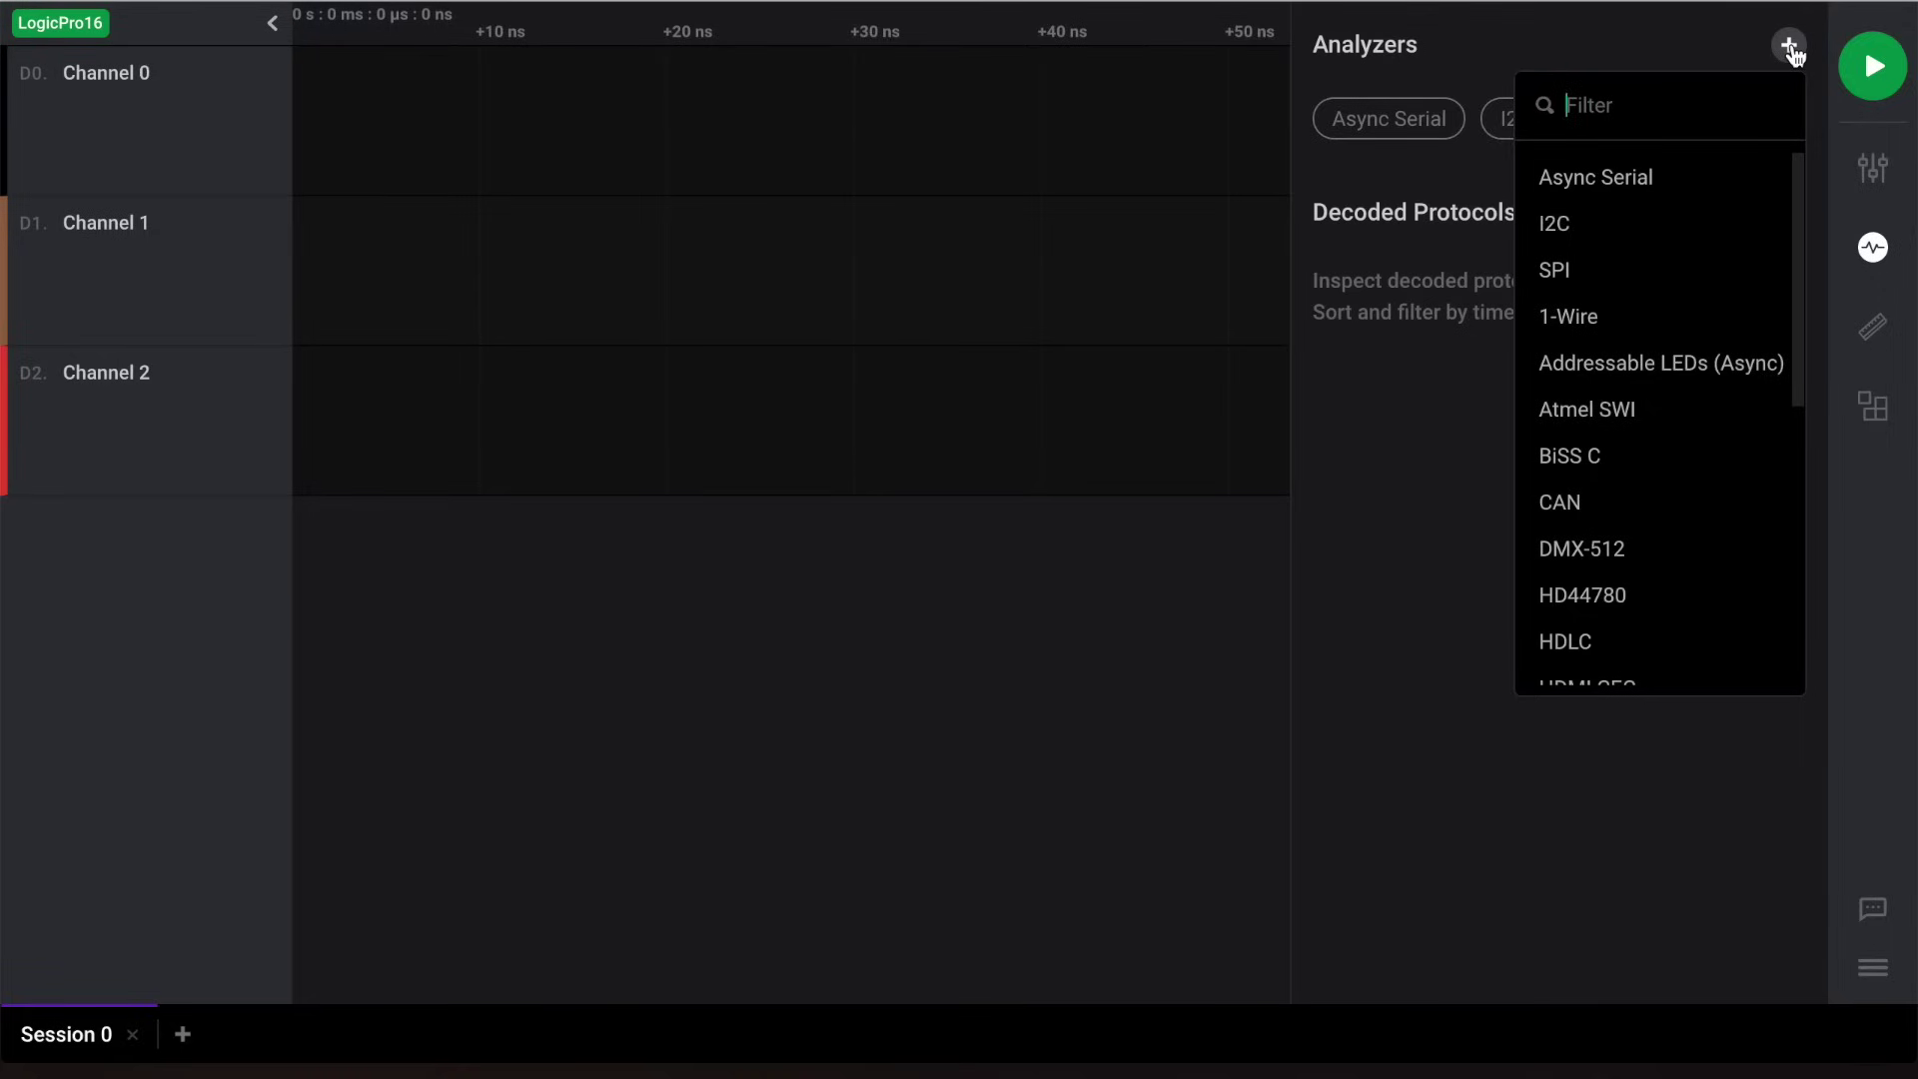
pyautogui.click(1598, 272)
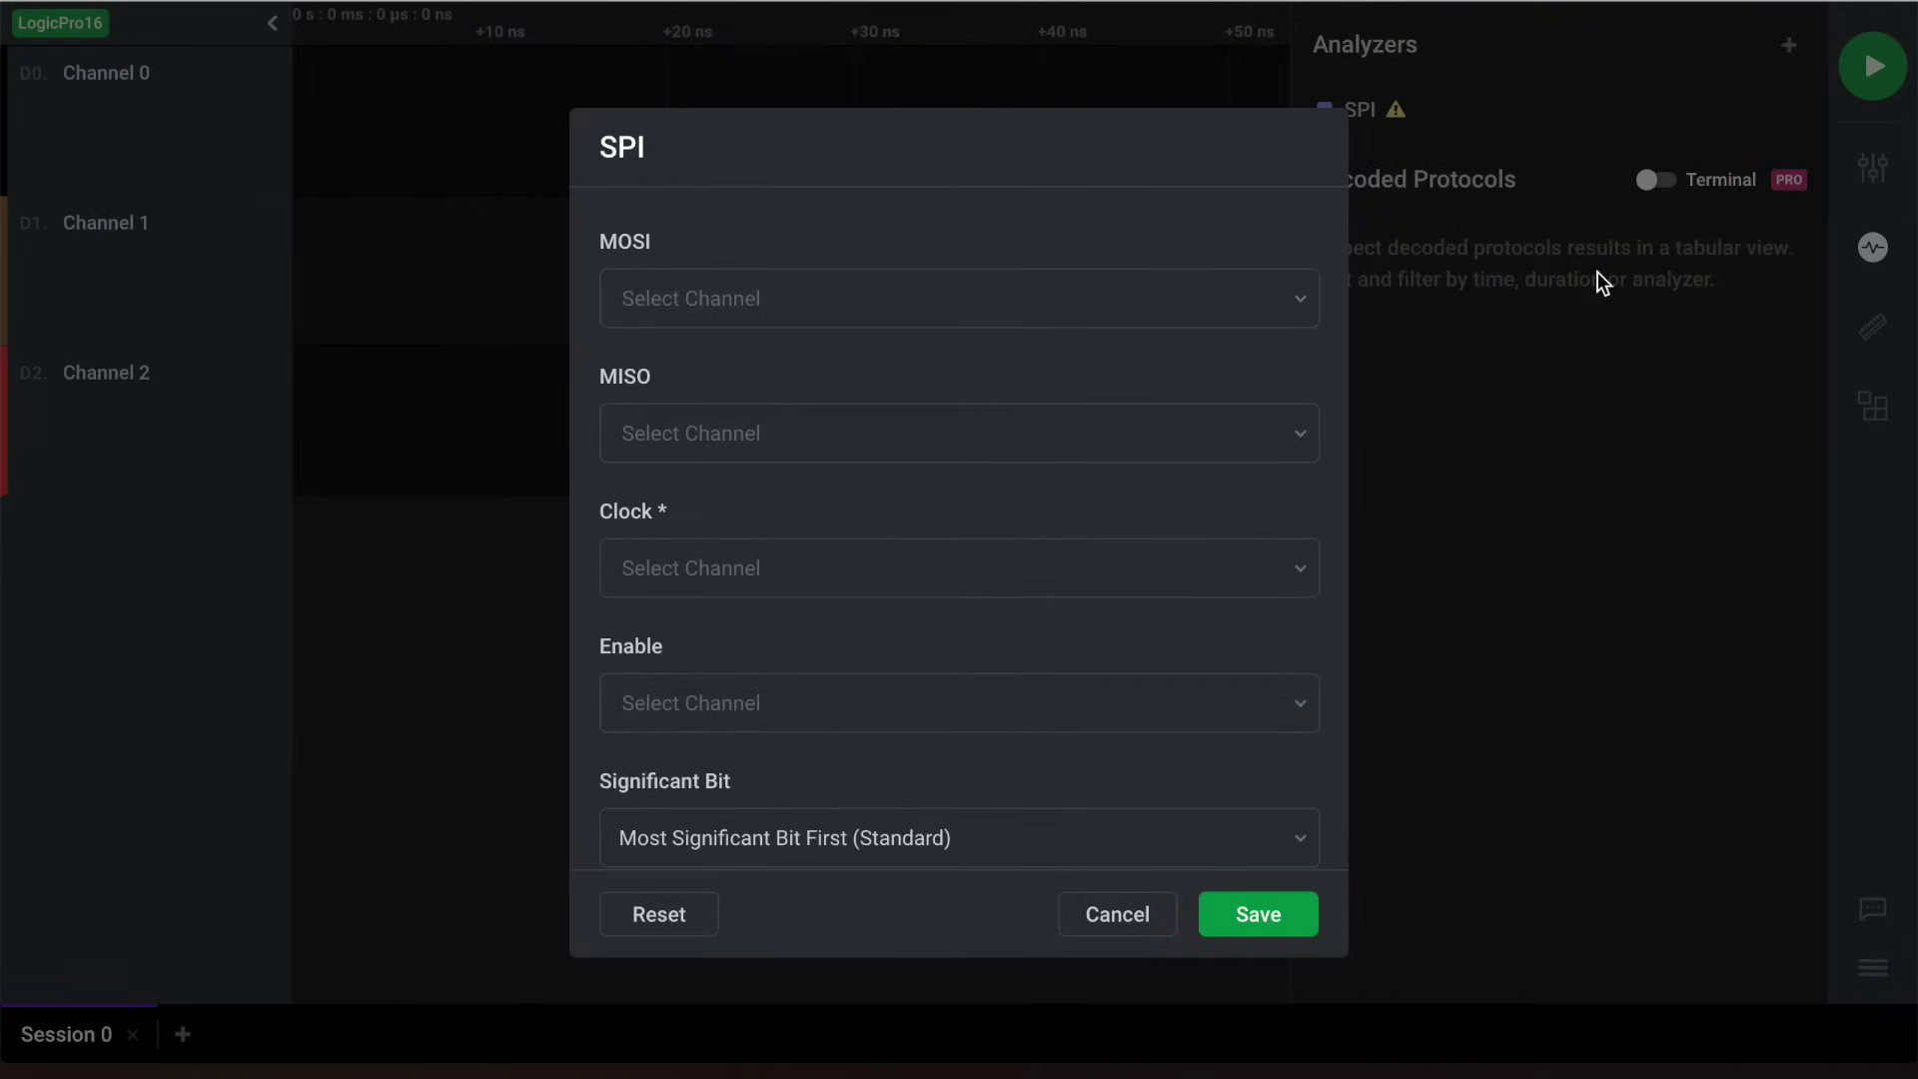
# Assign Enable to Channel 0, Clock to Channel 1, MOSI to Channel 2, and save the SPI analyzer
pyautogui.click(792, 704)
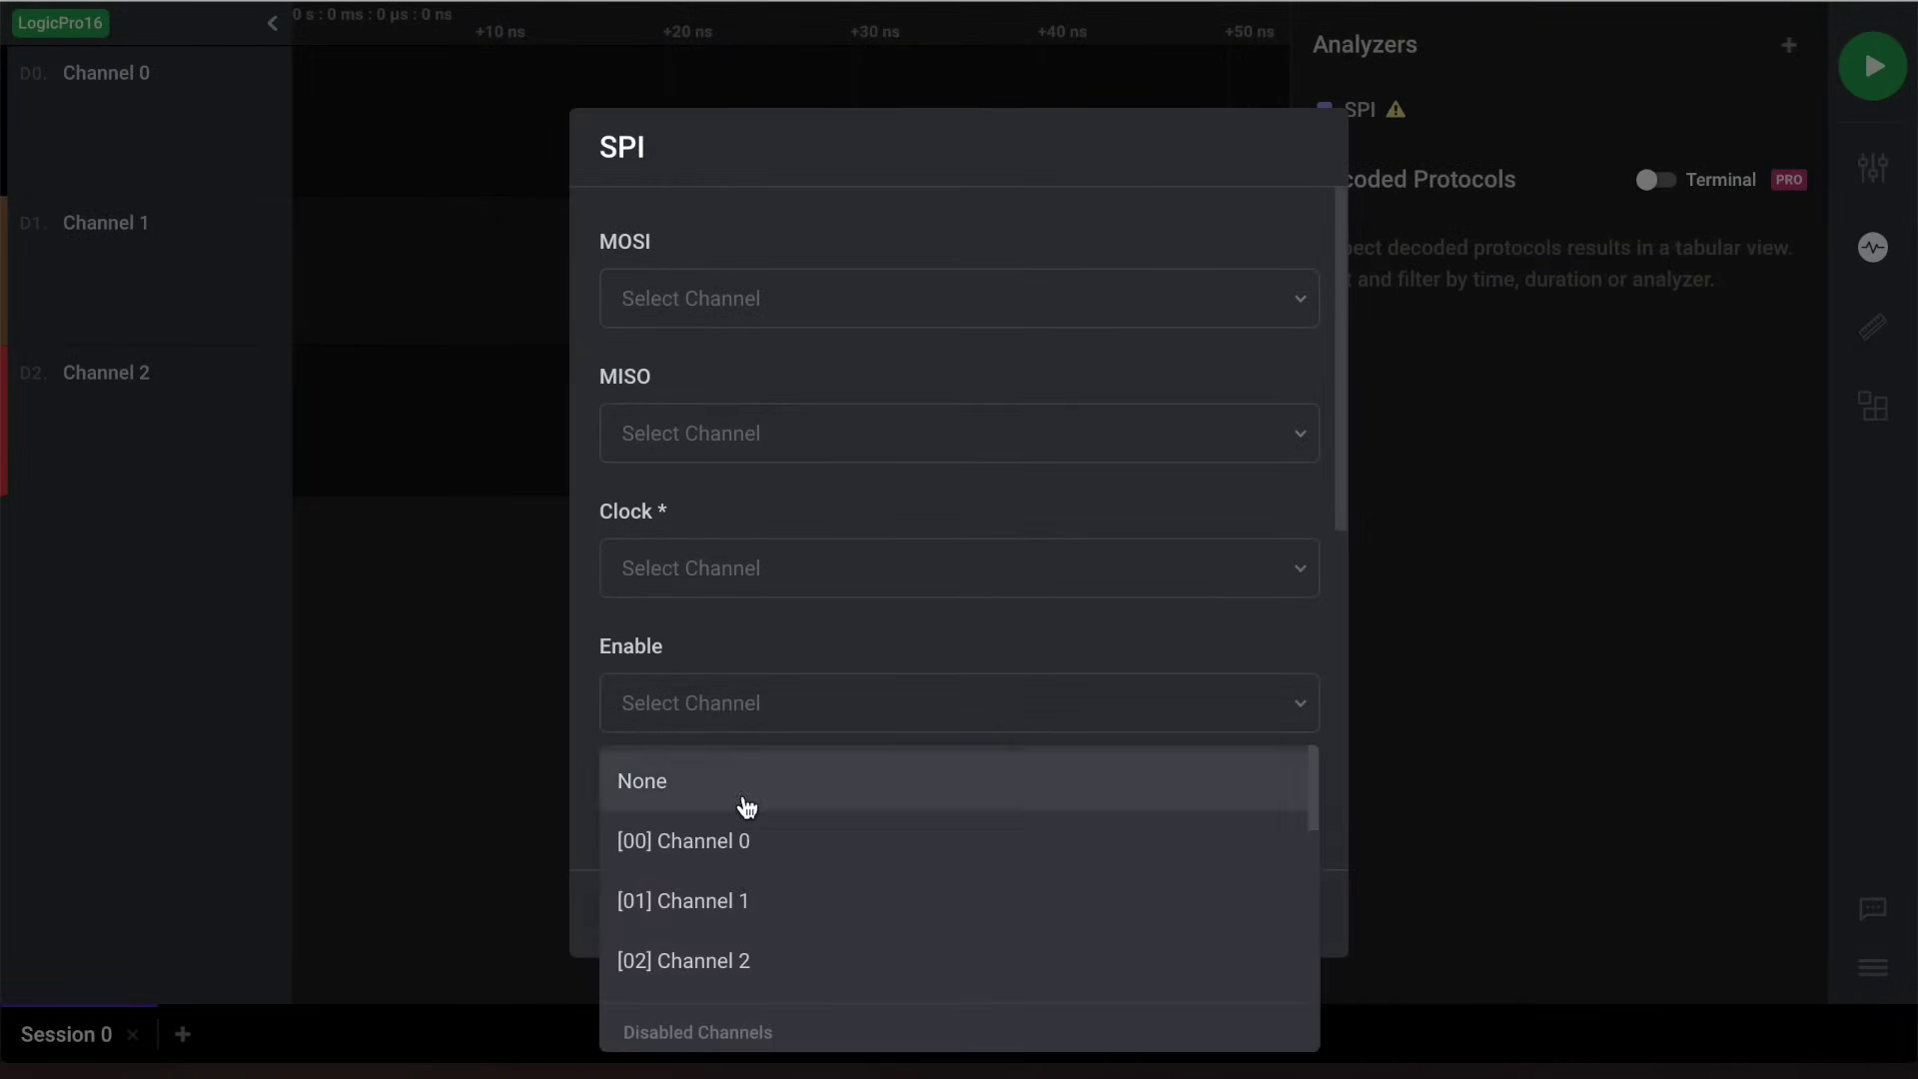
pyautogui.click(740, 847)
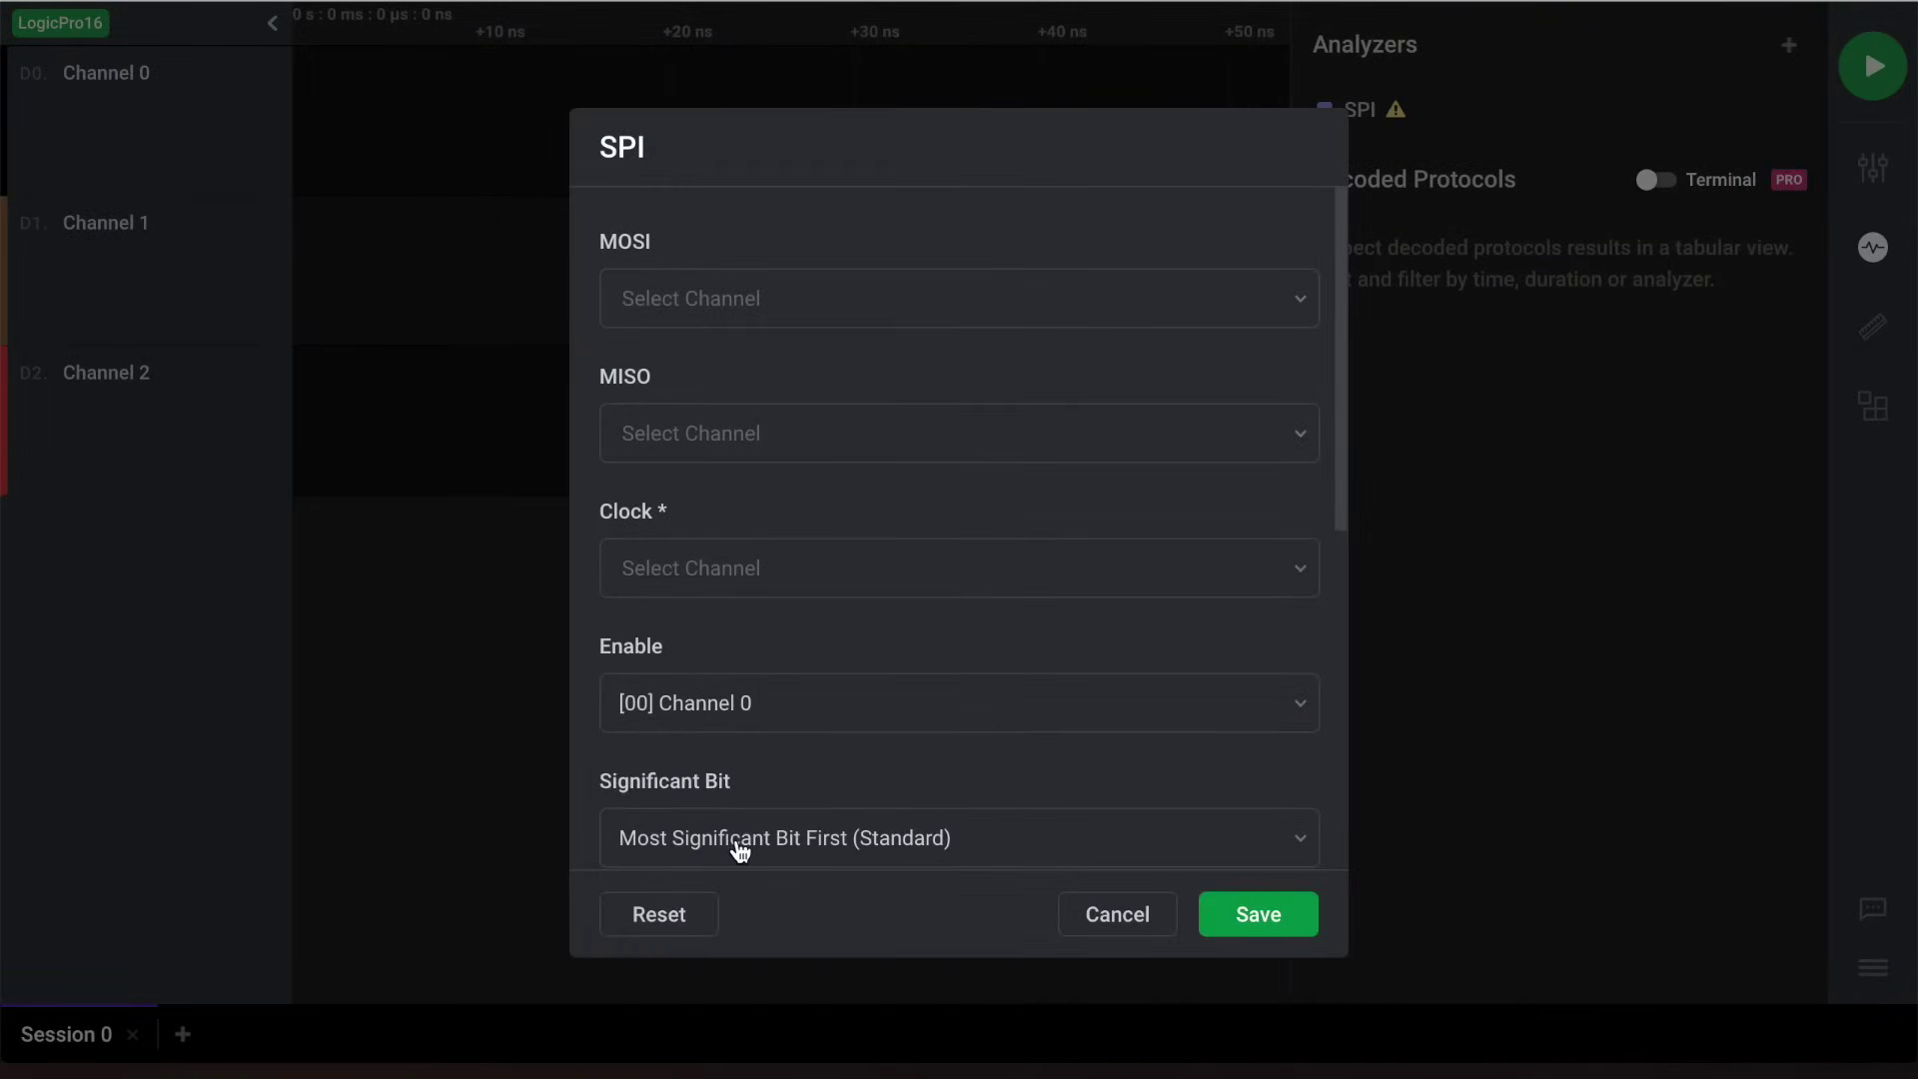
pyautogui.click(752, 584)
pyautogui.click(720, 712)
pyautogui.click(754, 318)
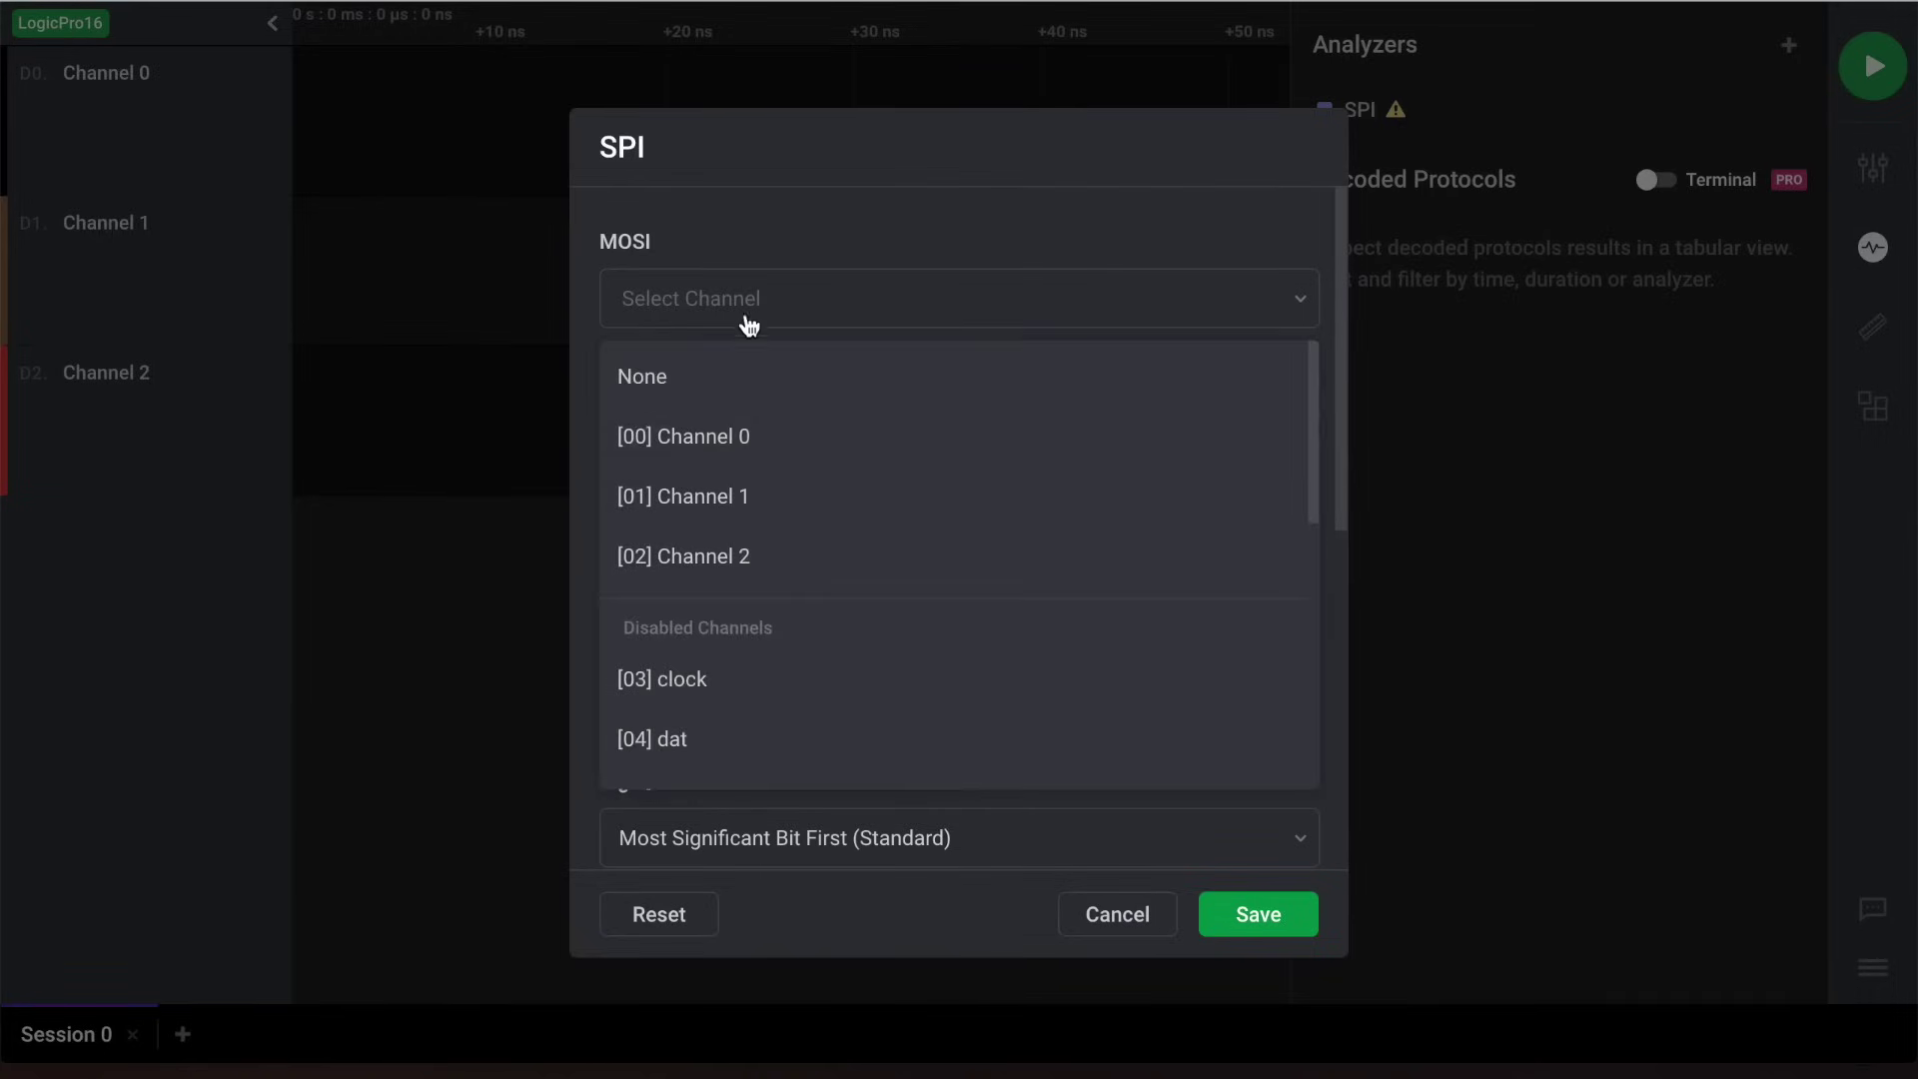
pyautogui.click(717, 564)
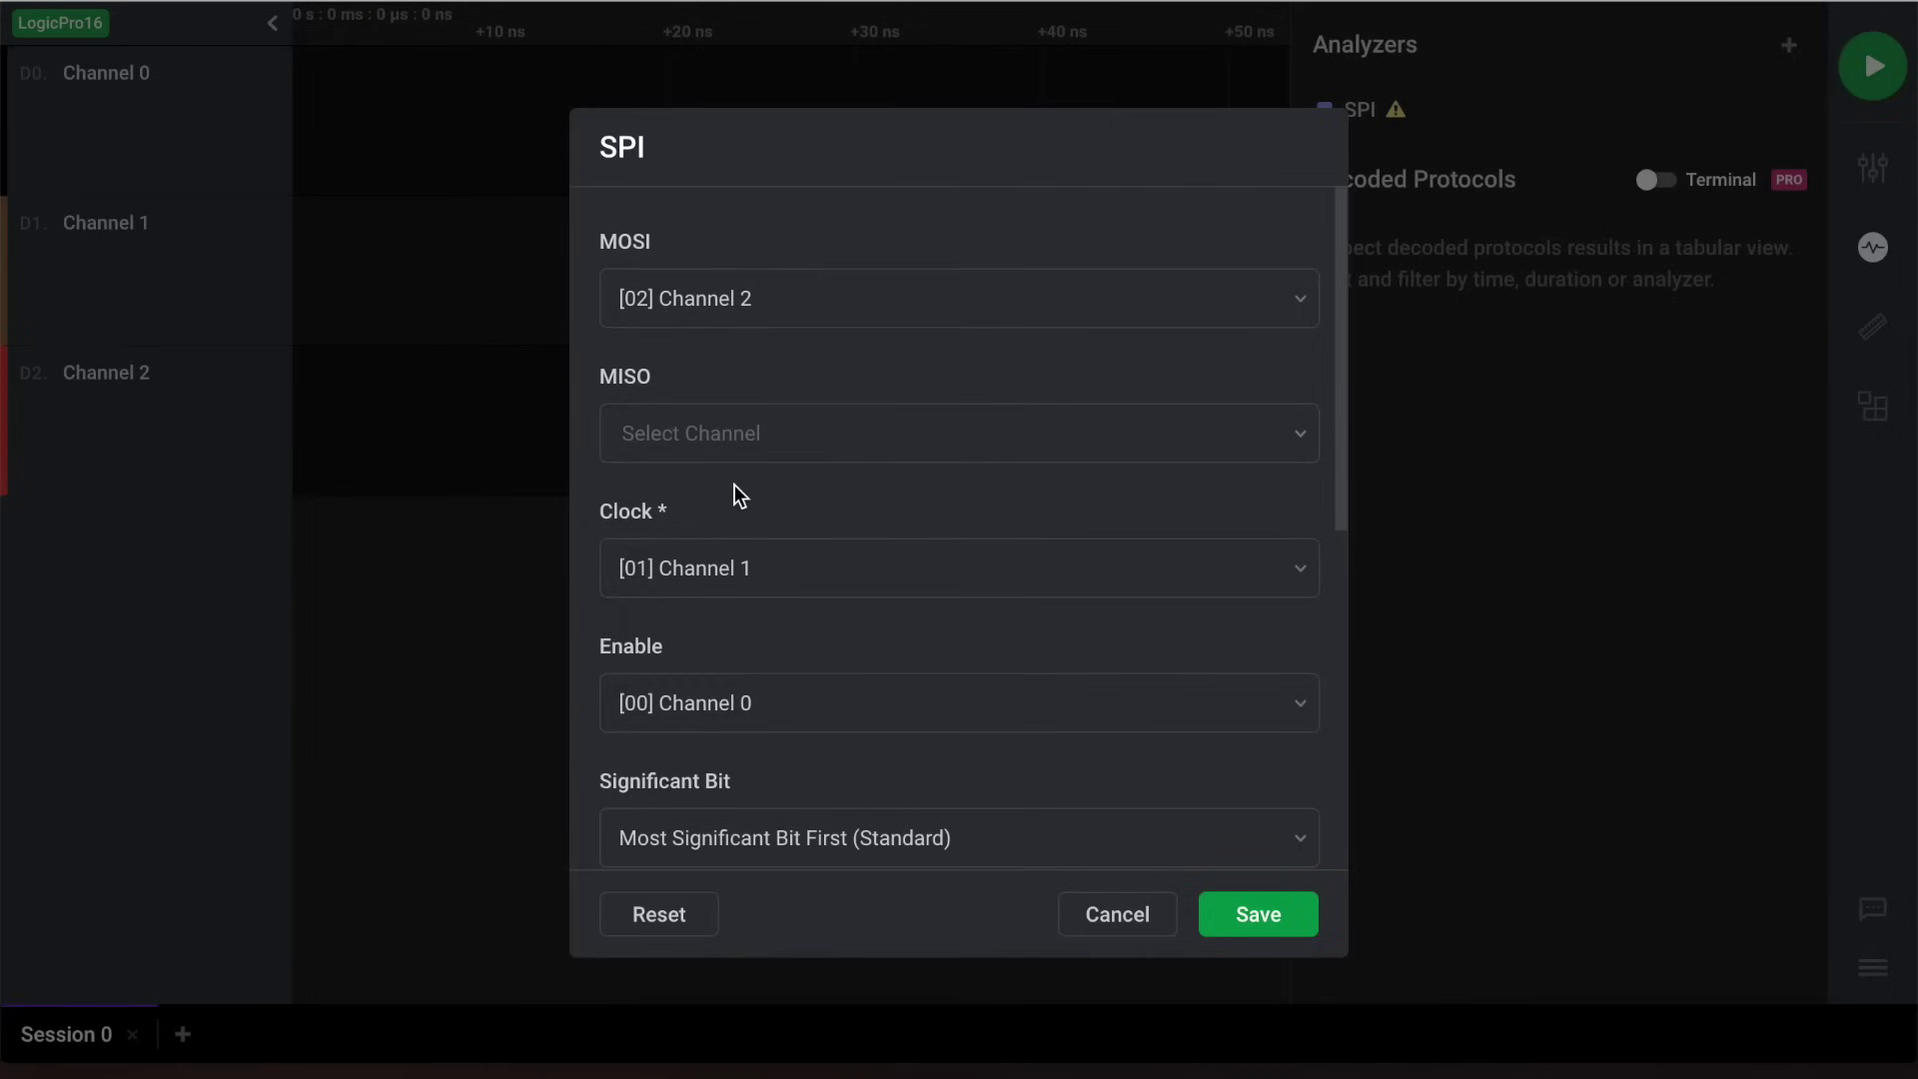
pyautogui.scroll(-5, 870, 560)
pyautogui.scroll(-1, 889, 566)
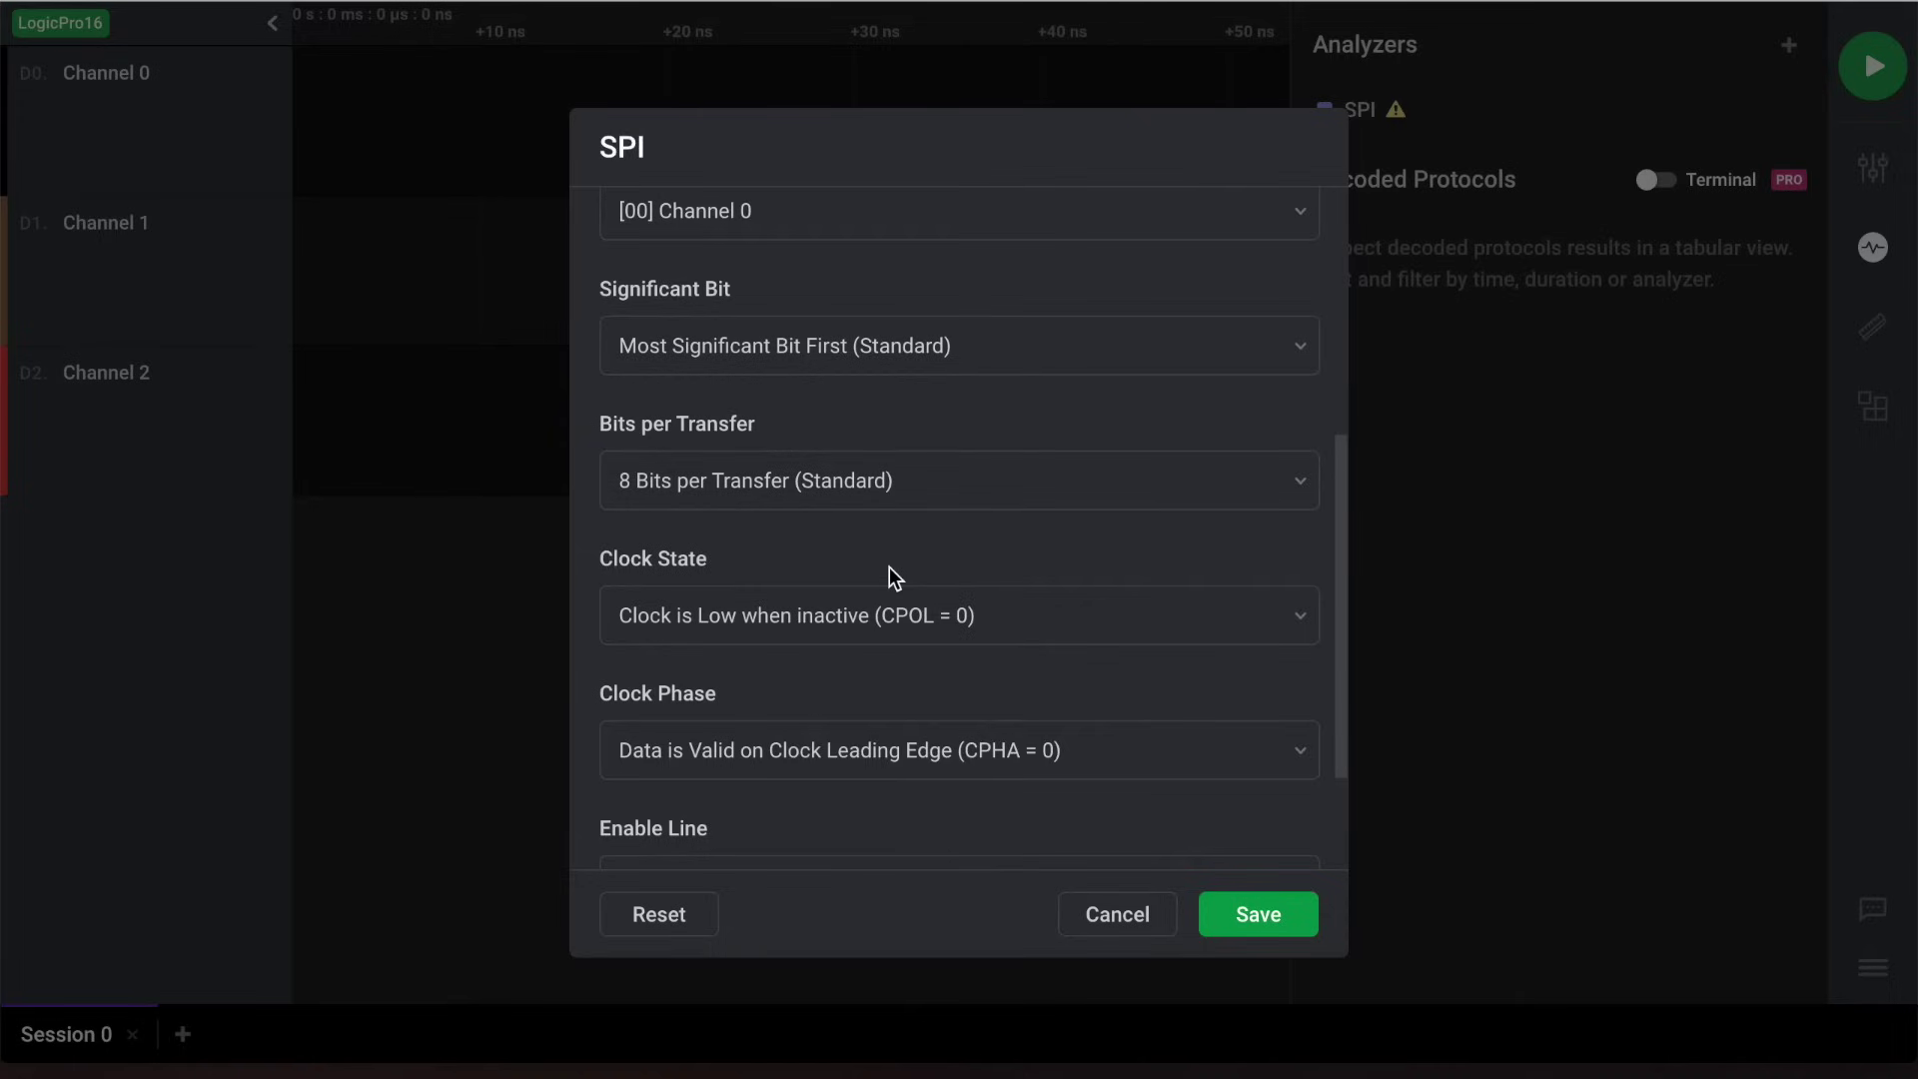
pyautogui.scroll(-3, 889, 569)
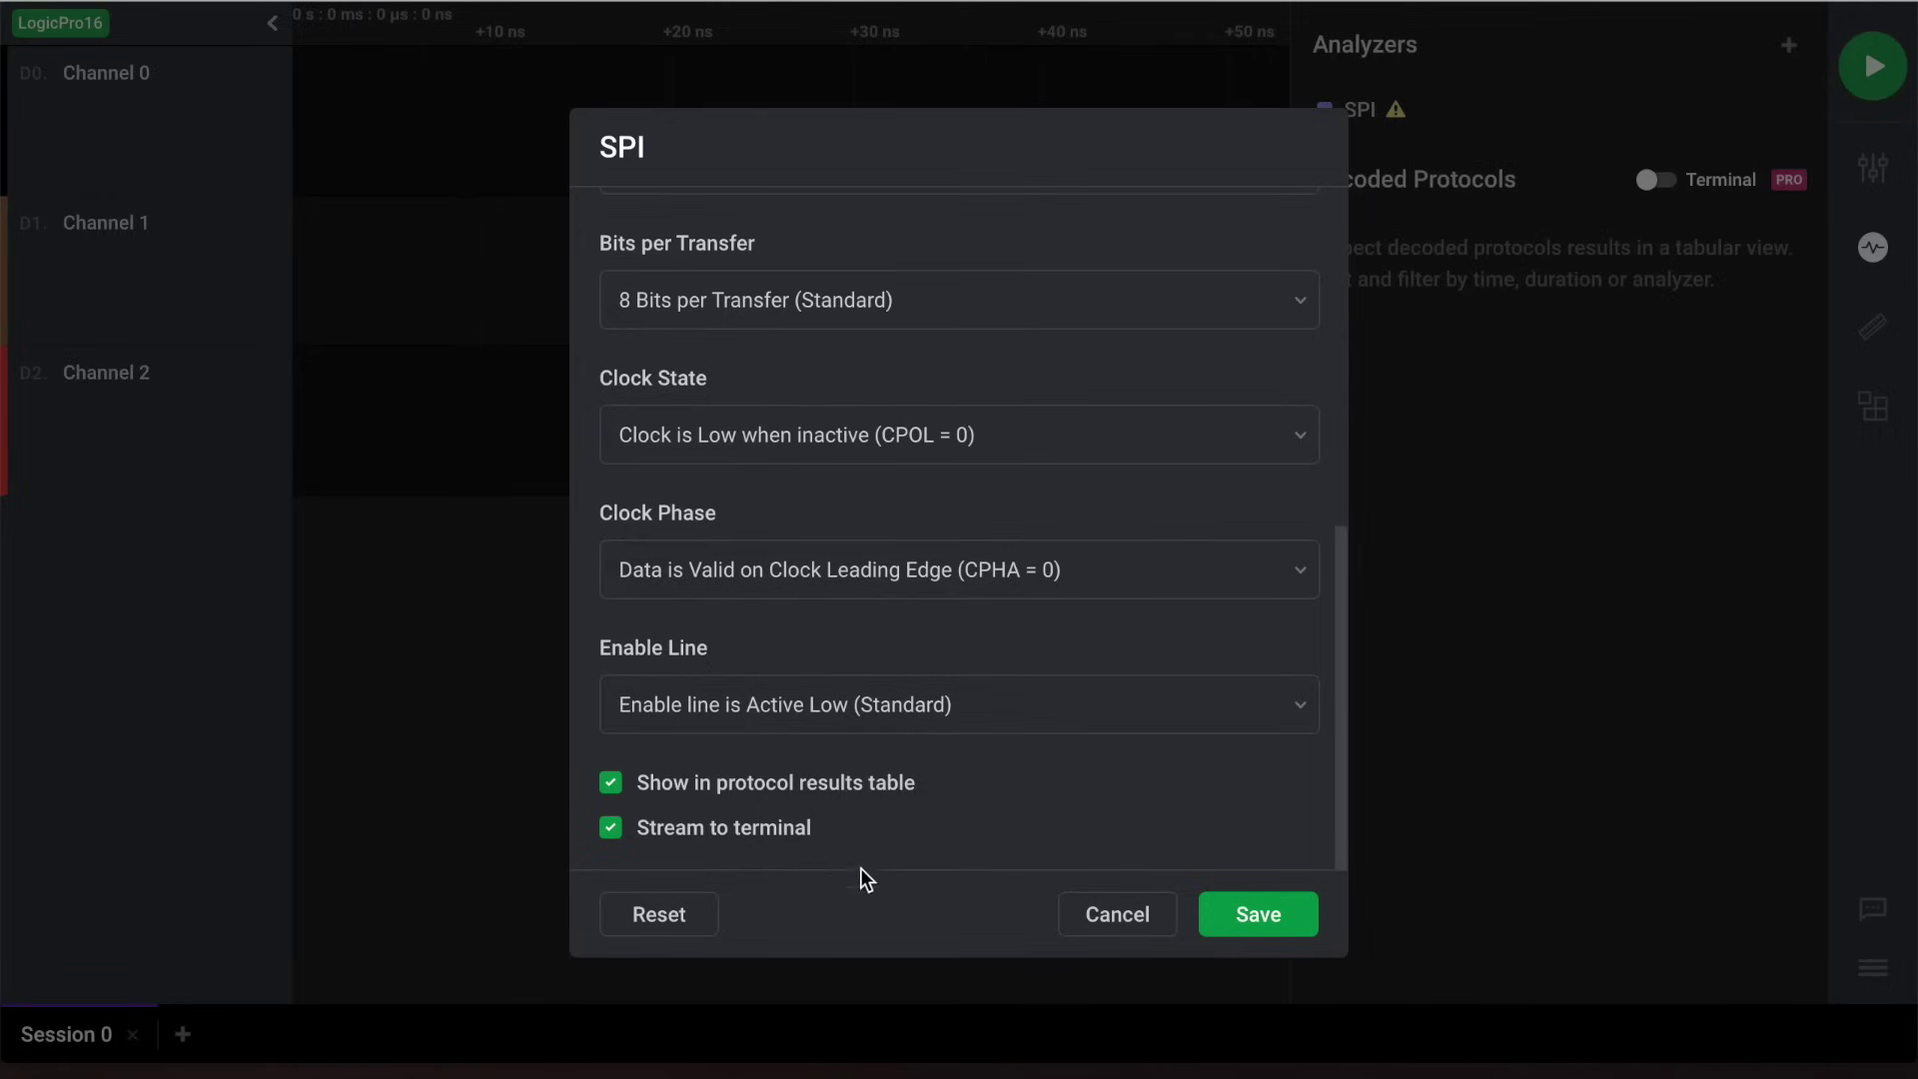
pyautogui.click(1267, 919)
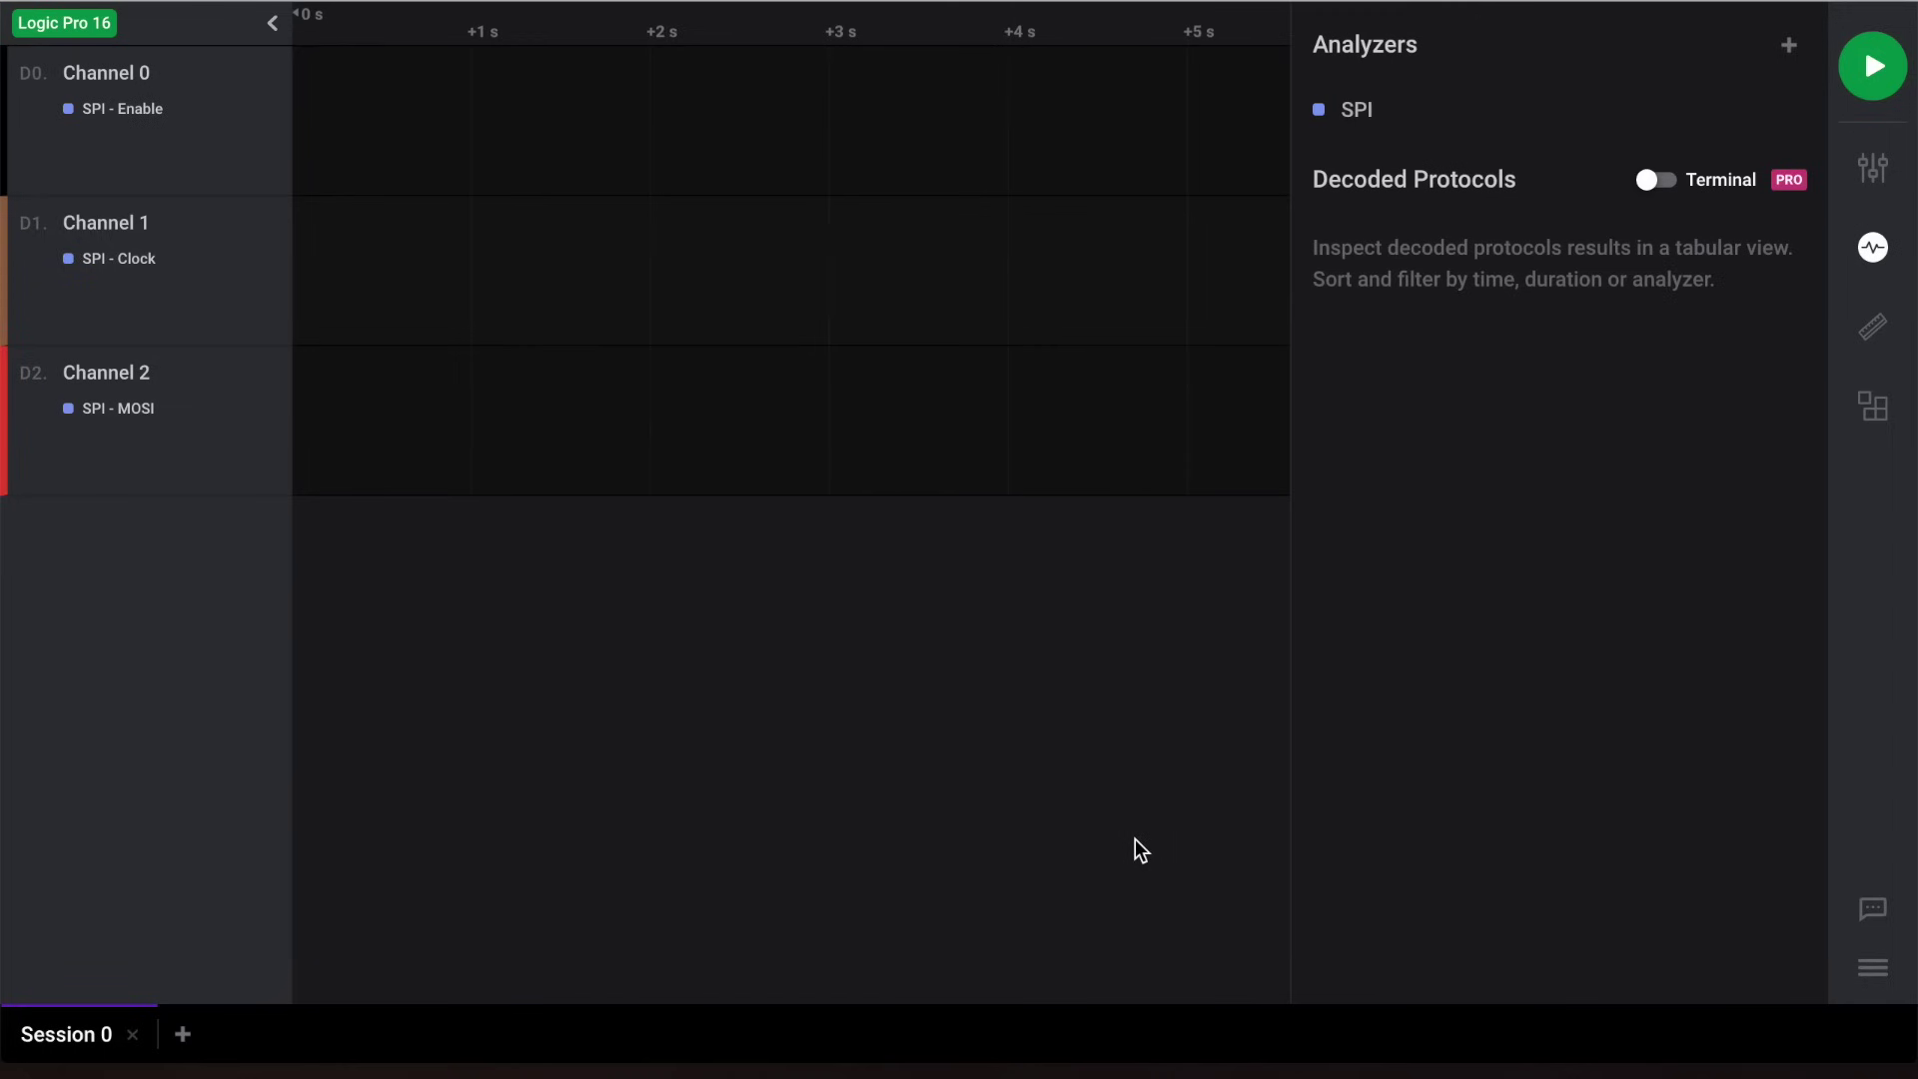
# Record a short capture and stop it once the decoded MOSI bytes 0x00–0x0E appear
pyautogui.click(1884, 78)
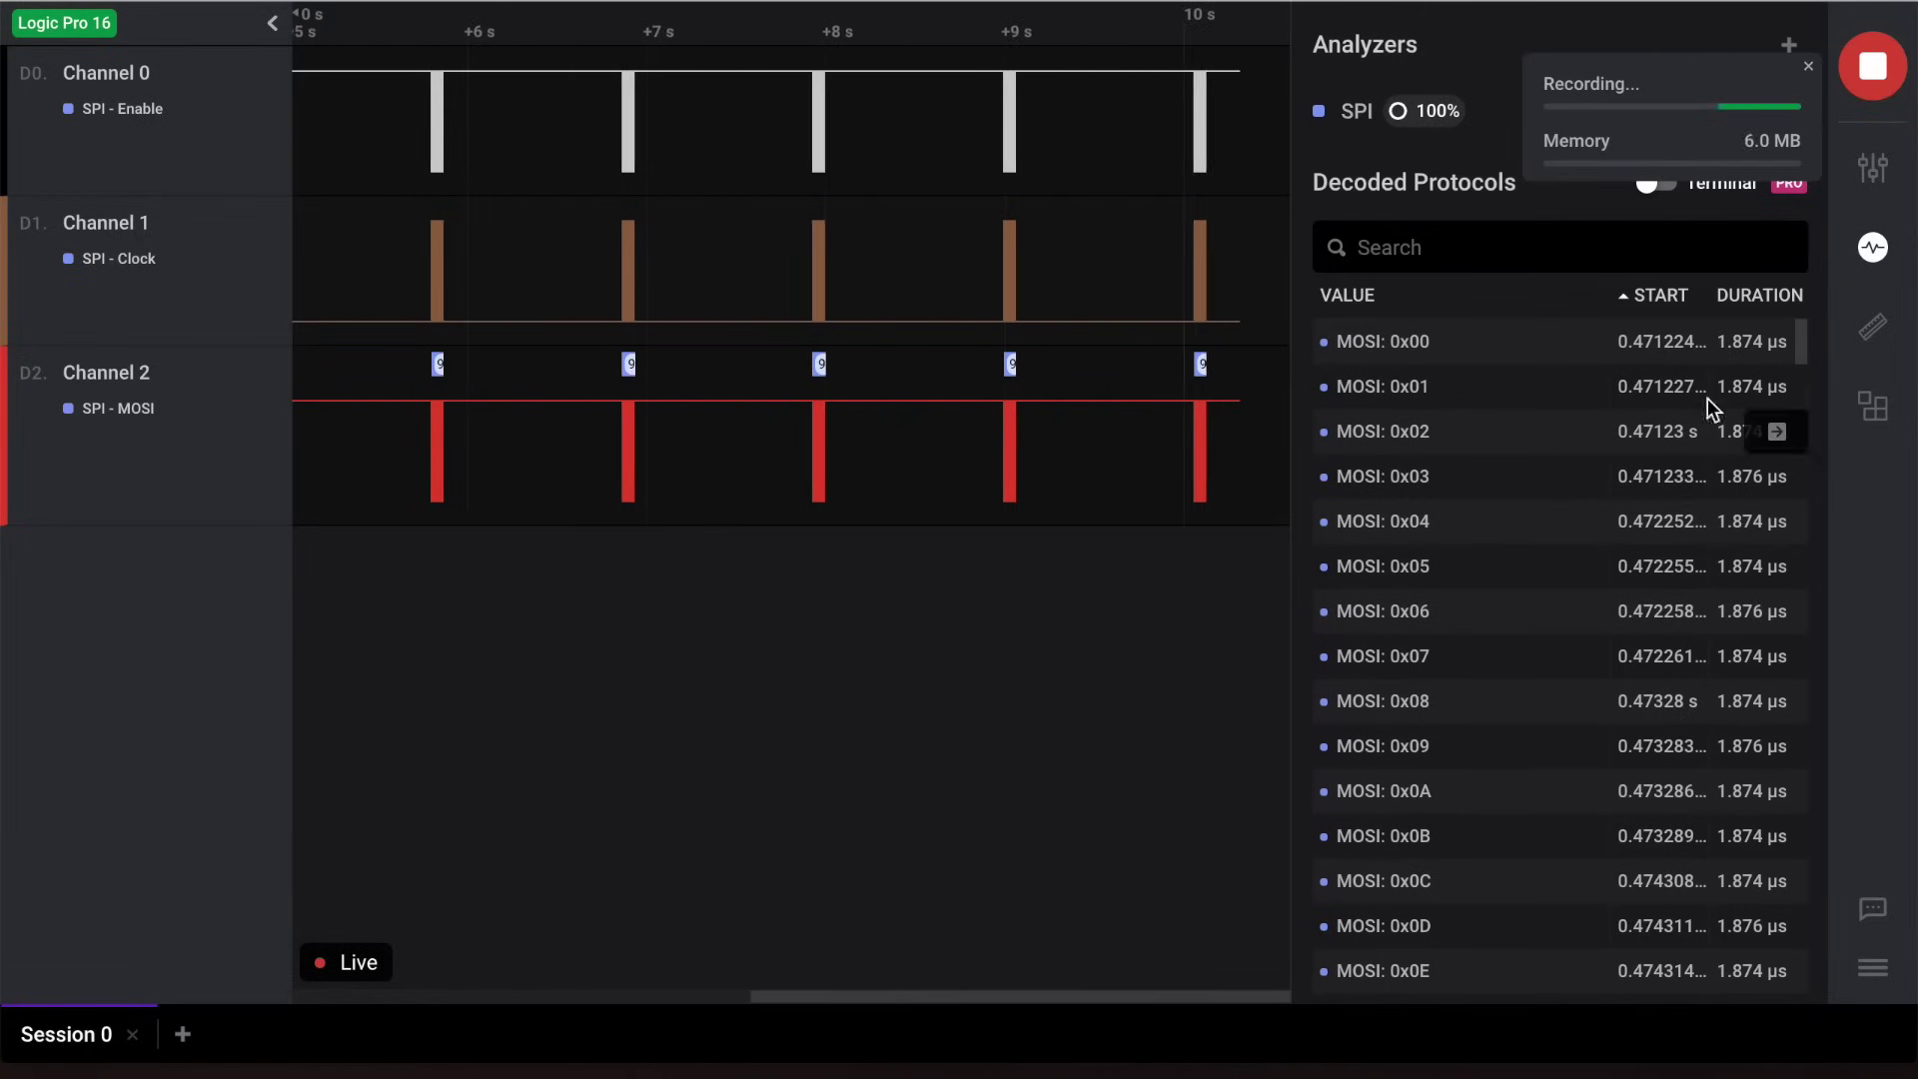
pyautogui.click(1874, 66)
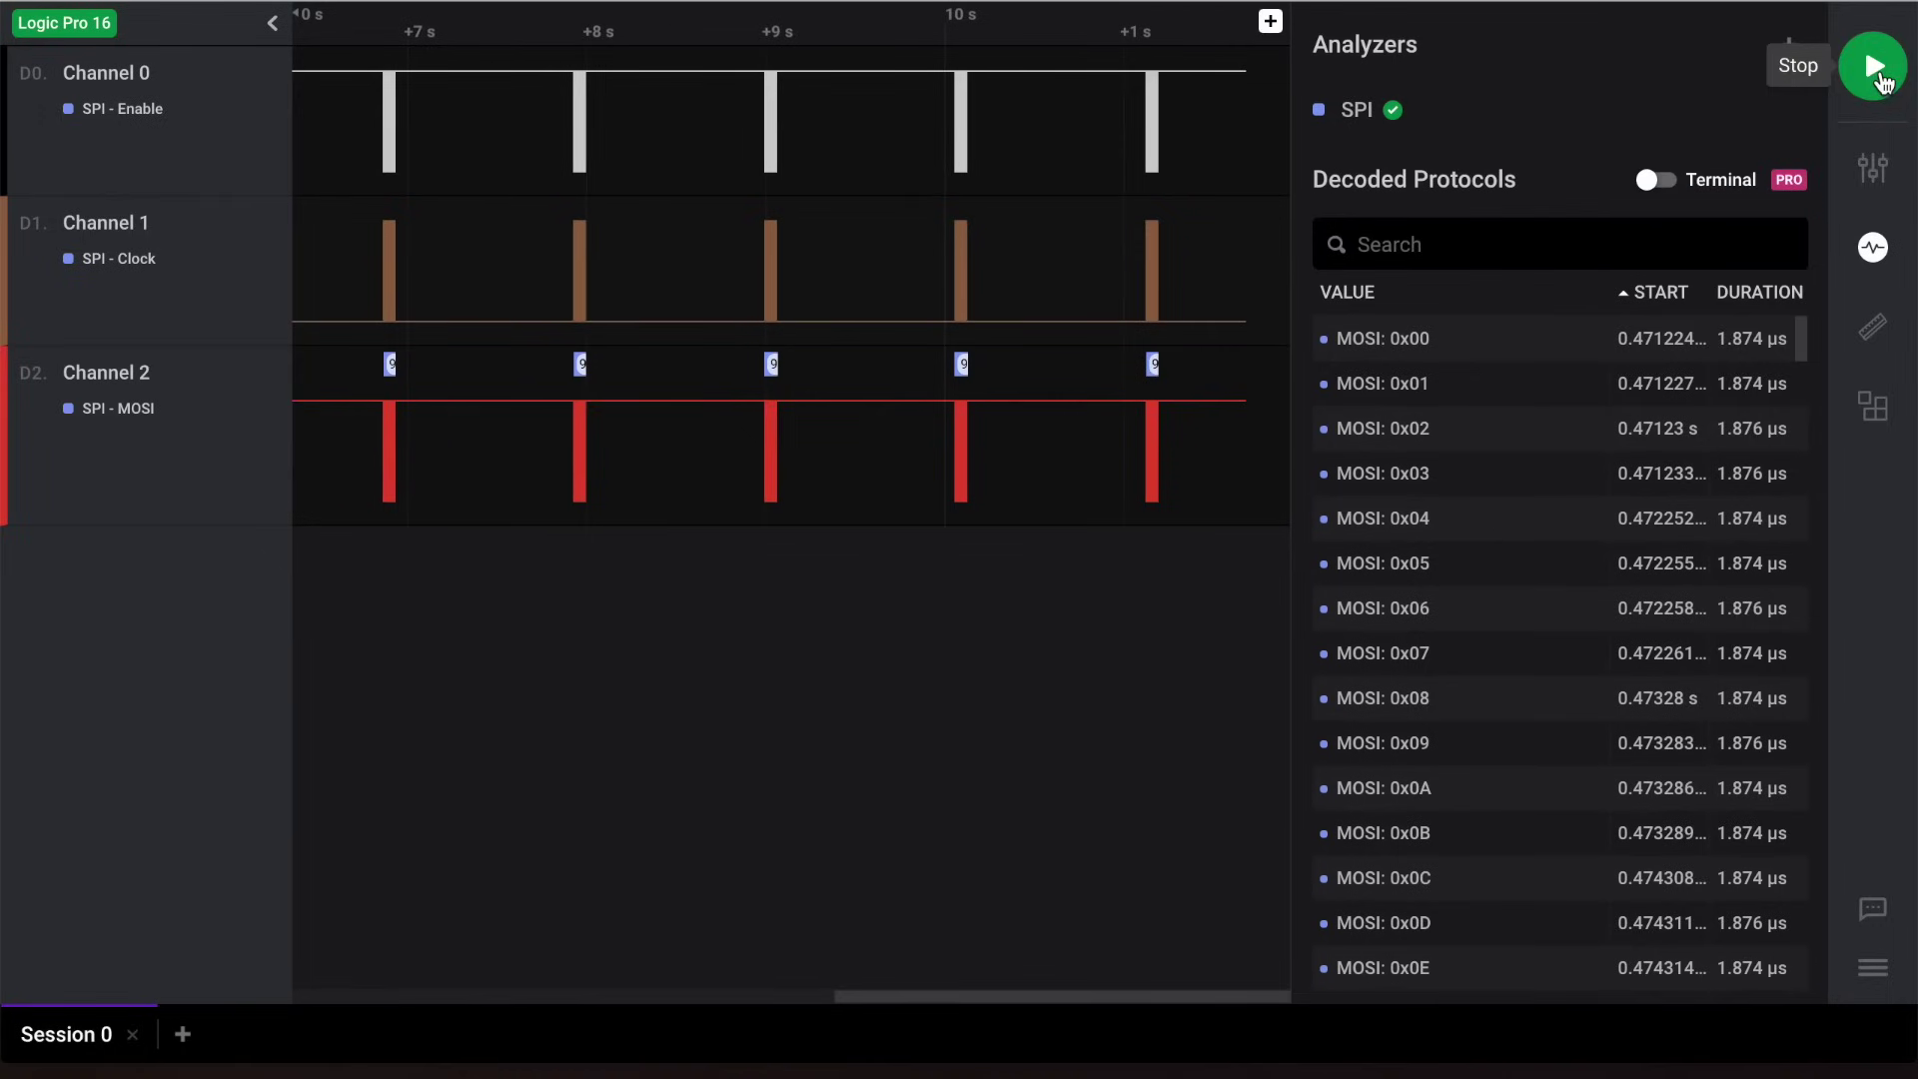
# Zoom into the microsecond scale and pan slightly so MOSI bytes 0x00–0x03 are readable
pyautogui.scroll(1, 339, 430)
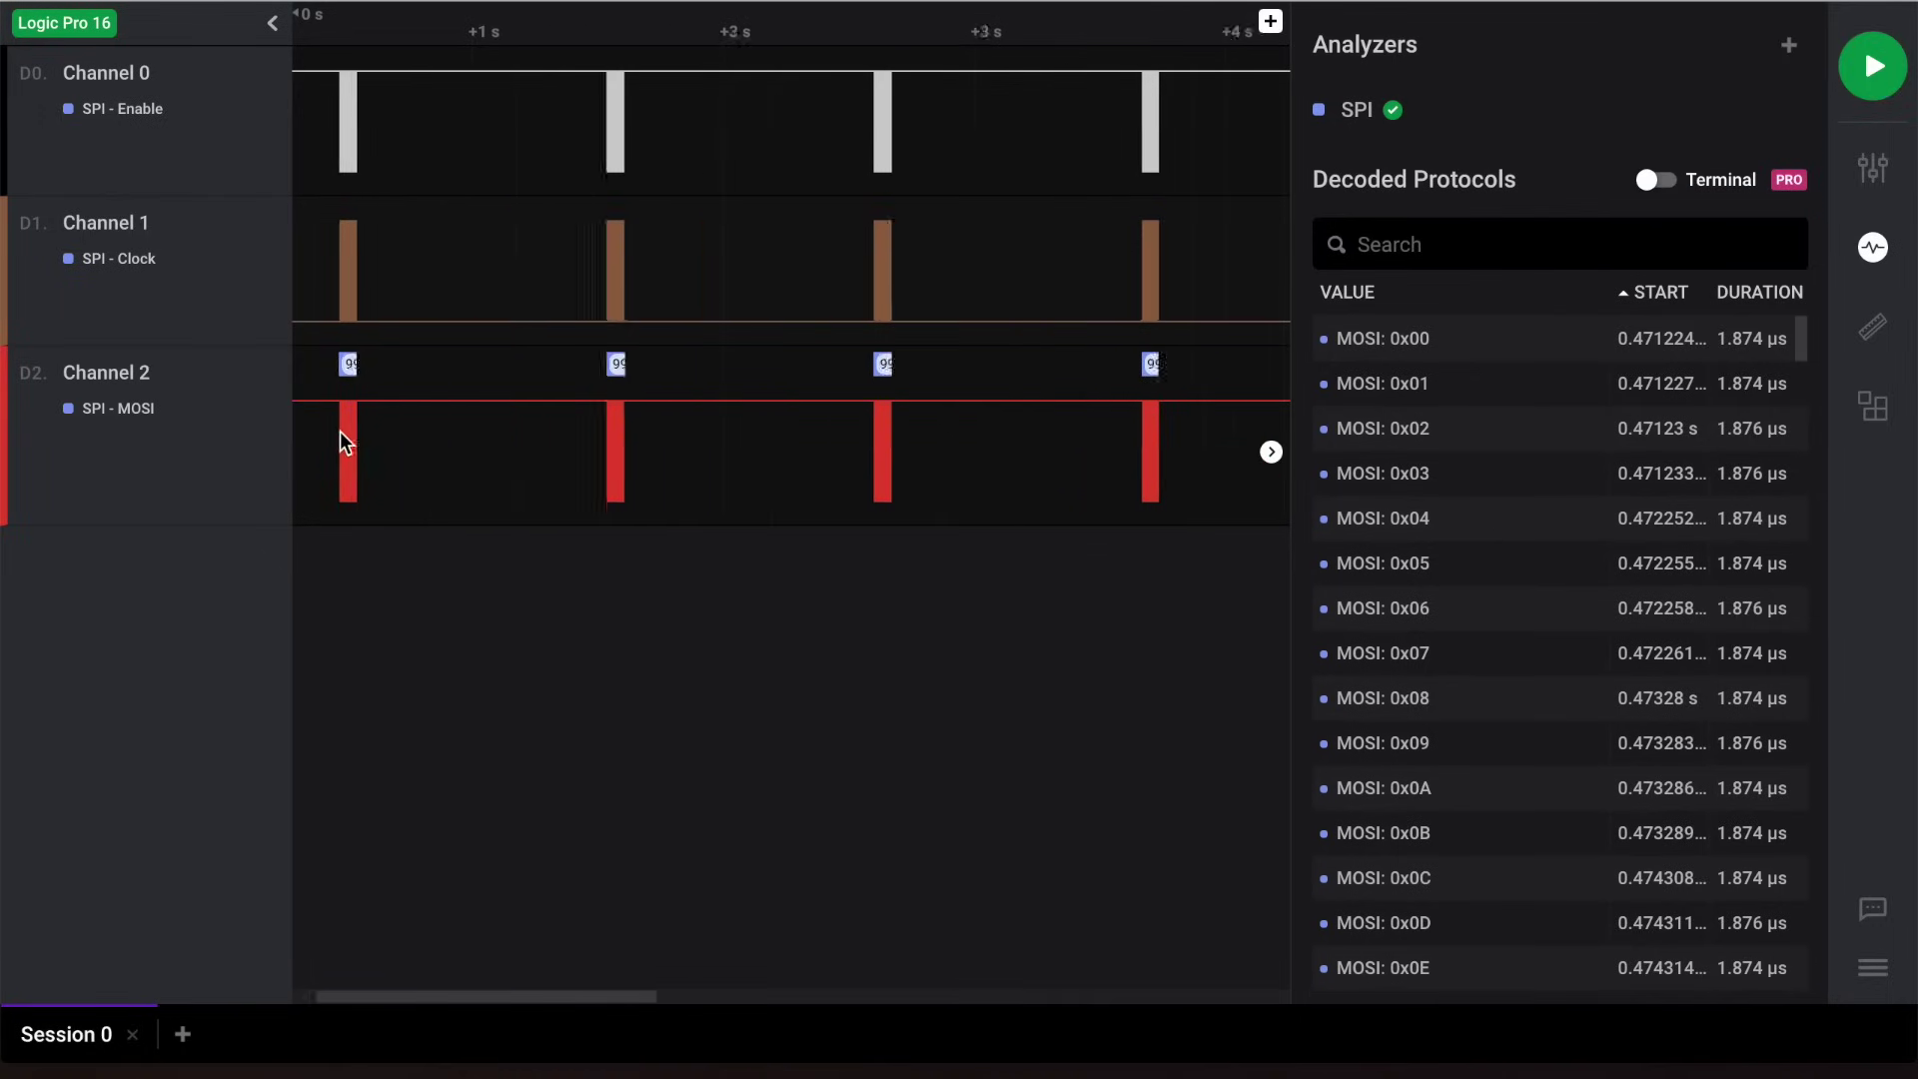
pyautogui.scroll(10, 339, 439)
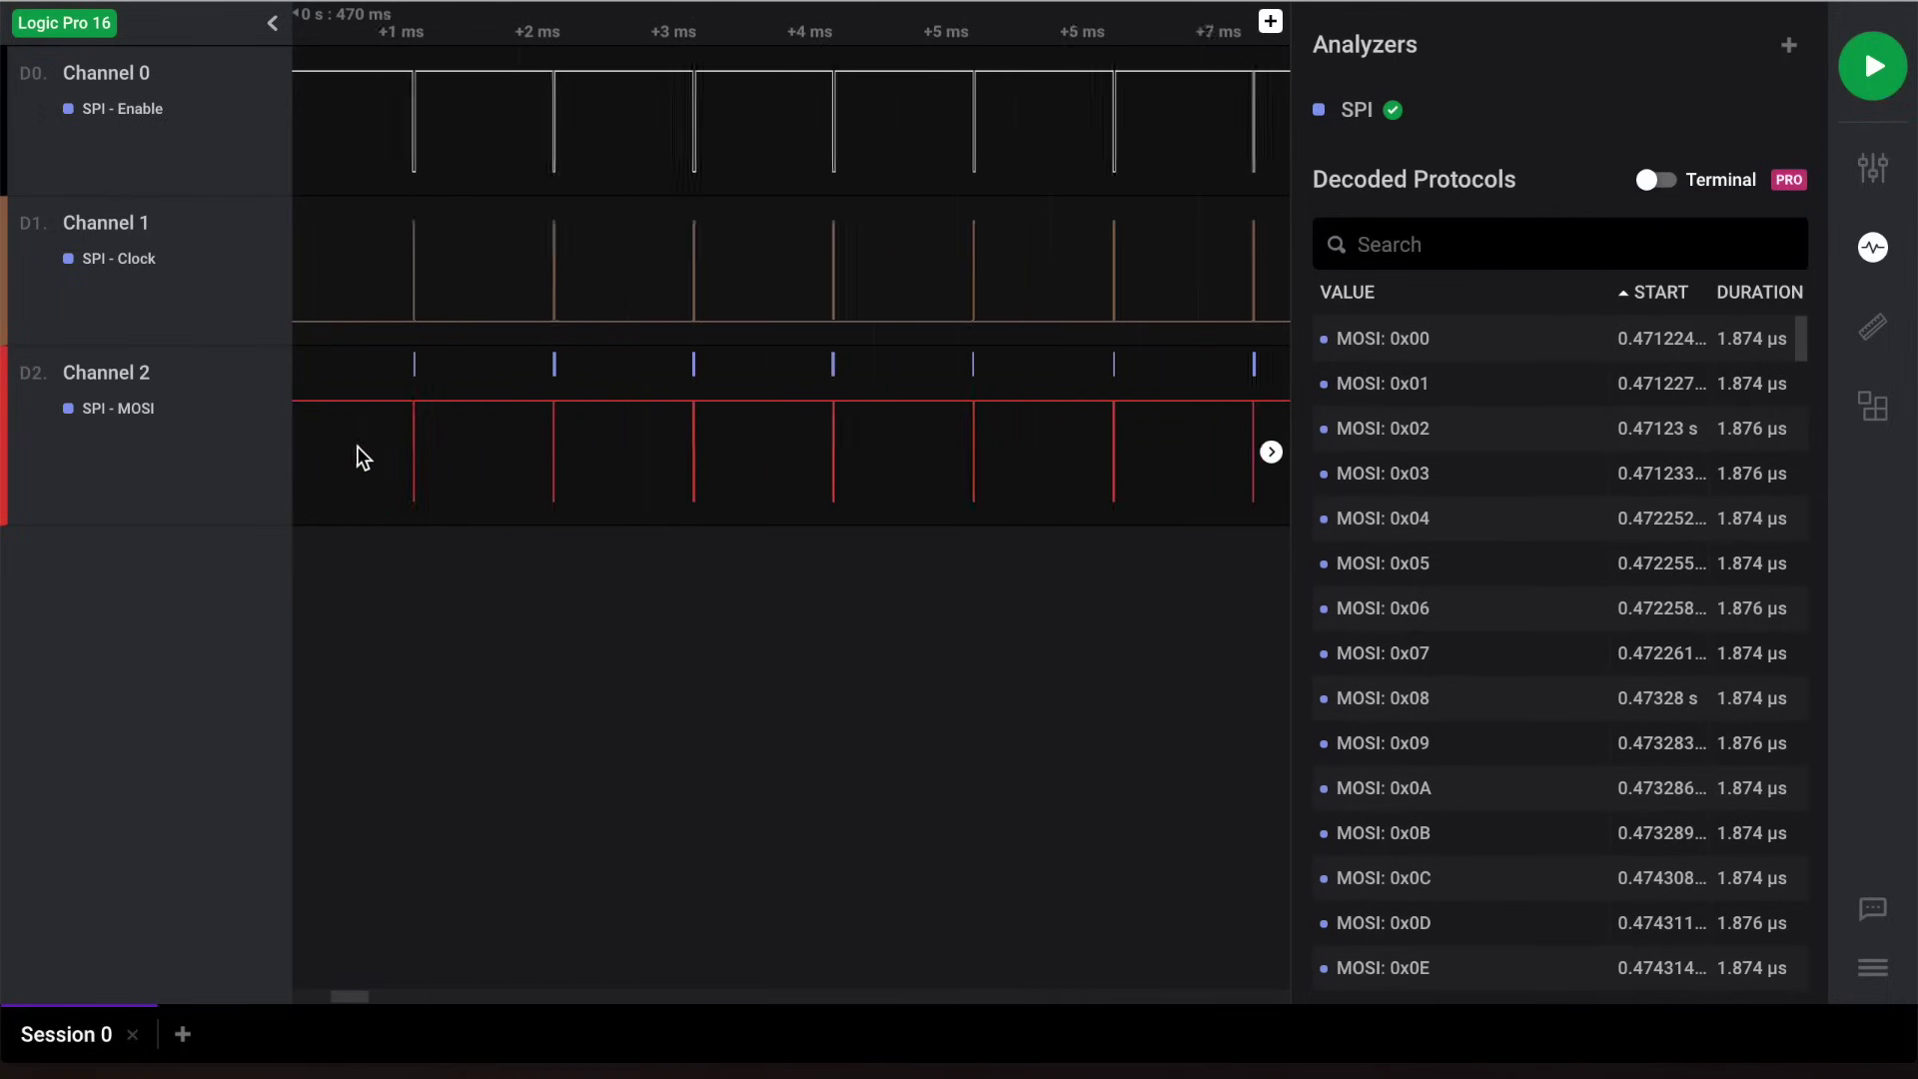
pyautogui.scroll(8, 424, 442)
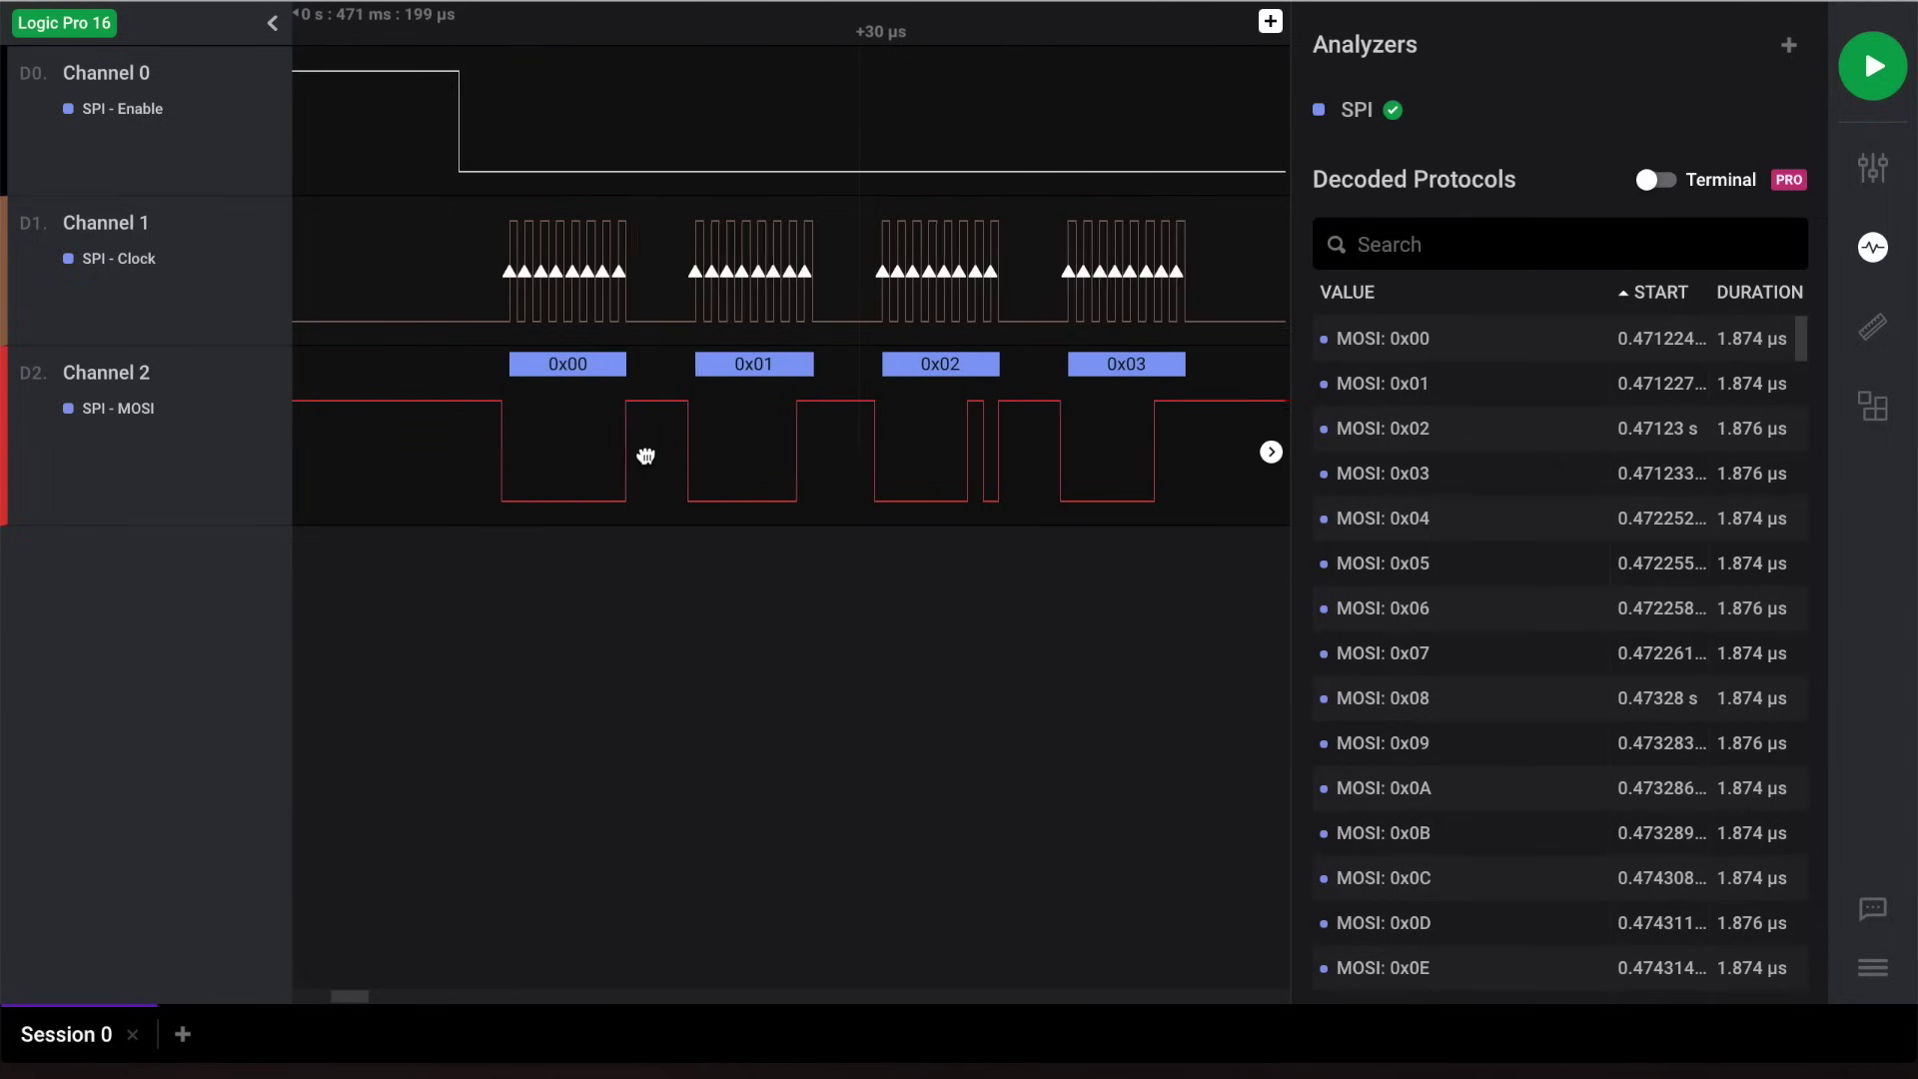
pyautogui.moveTo(646, 455); pyautogui.dragTo(607, 454)
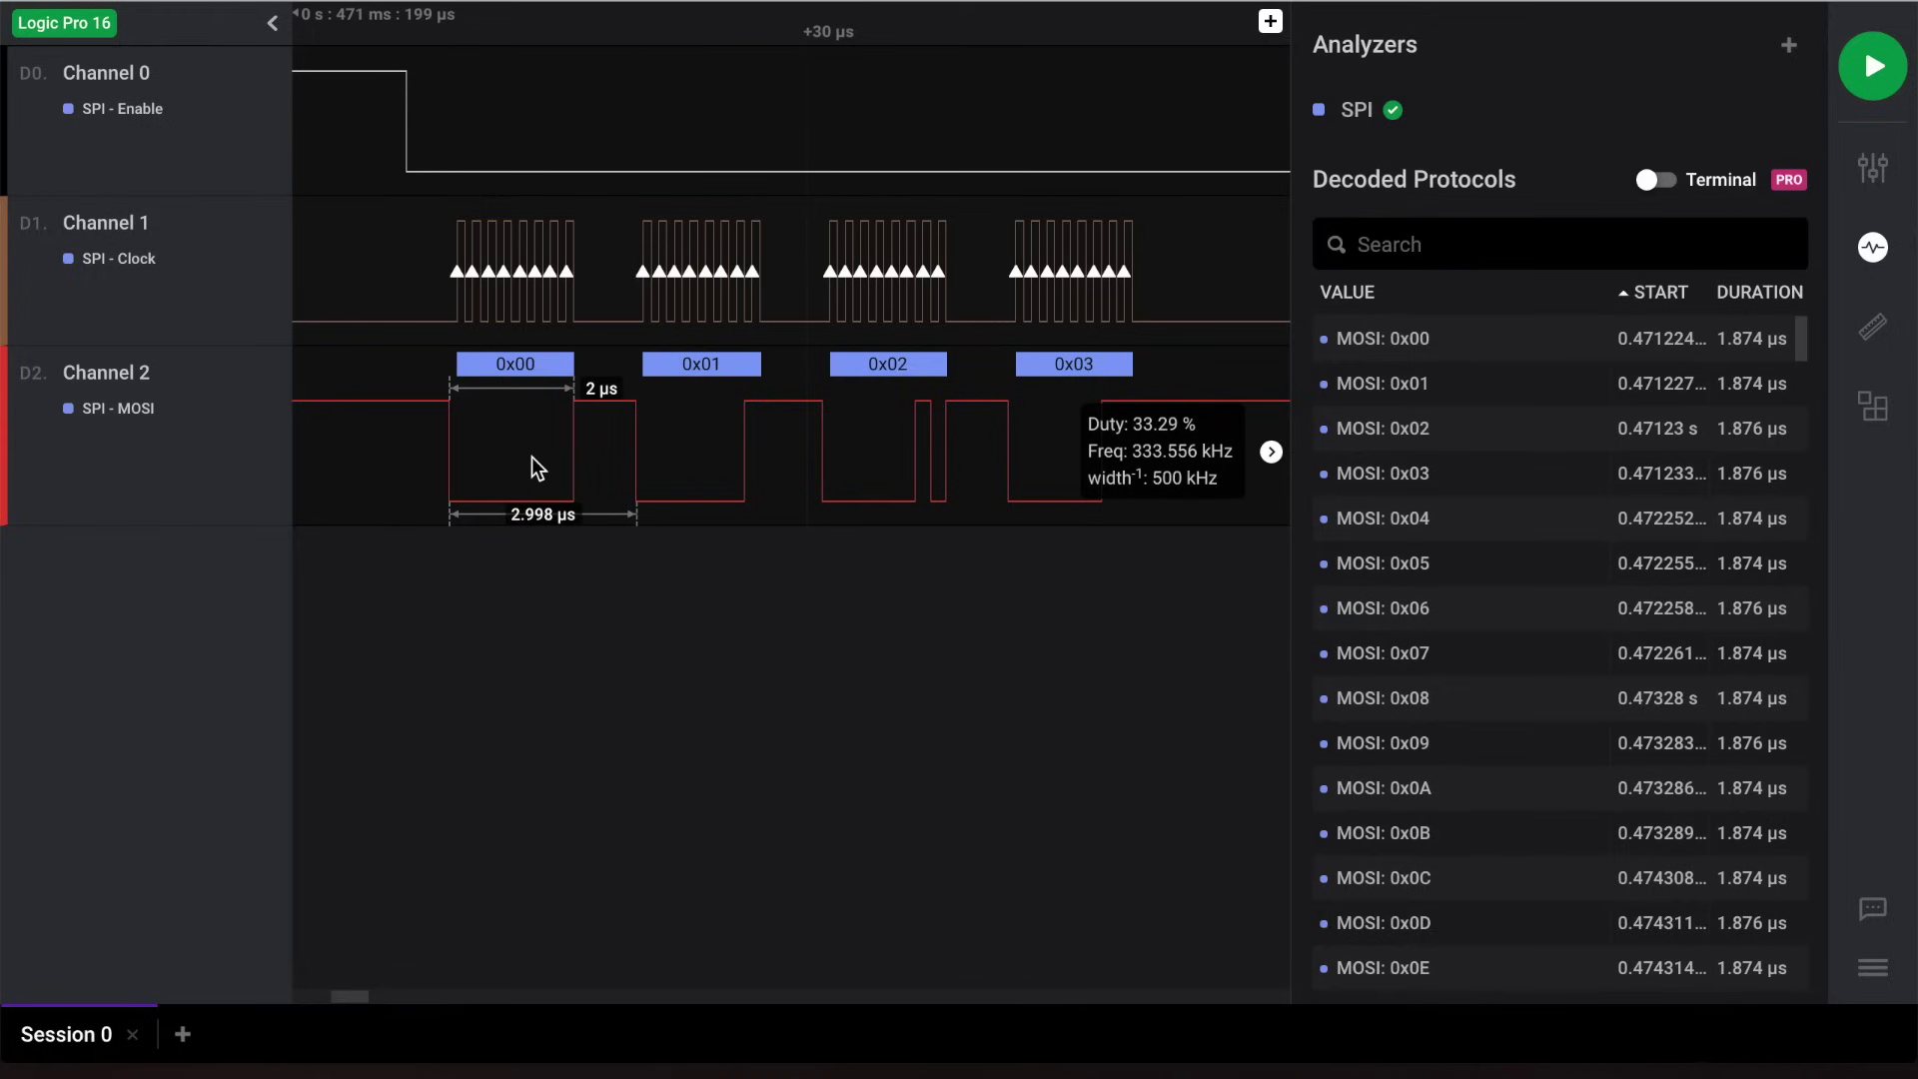
pyautogui.scroll(-1, 549, 469)
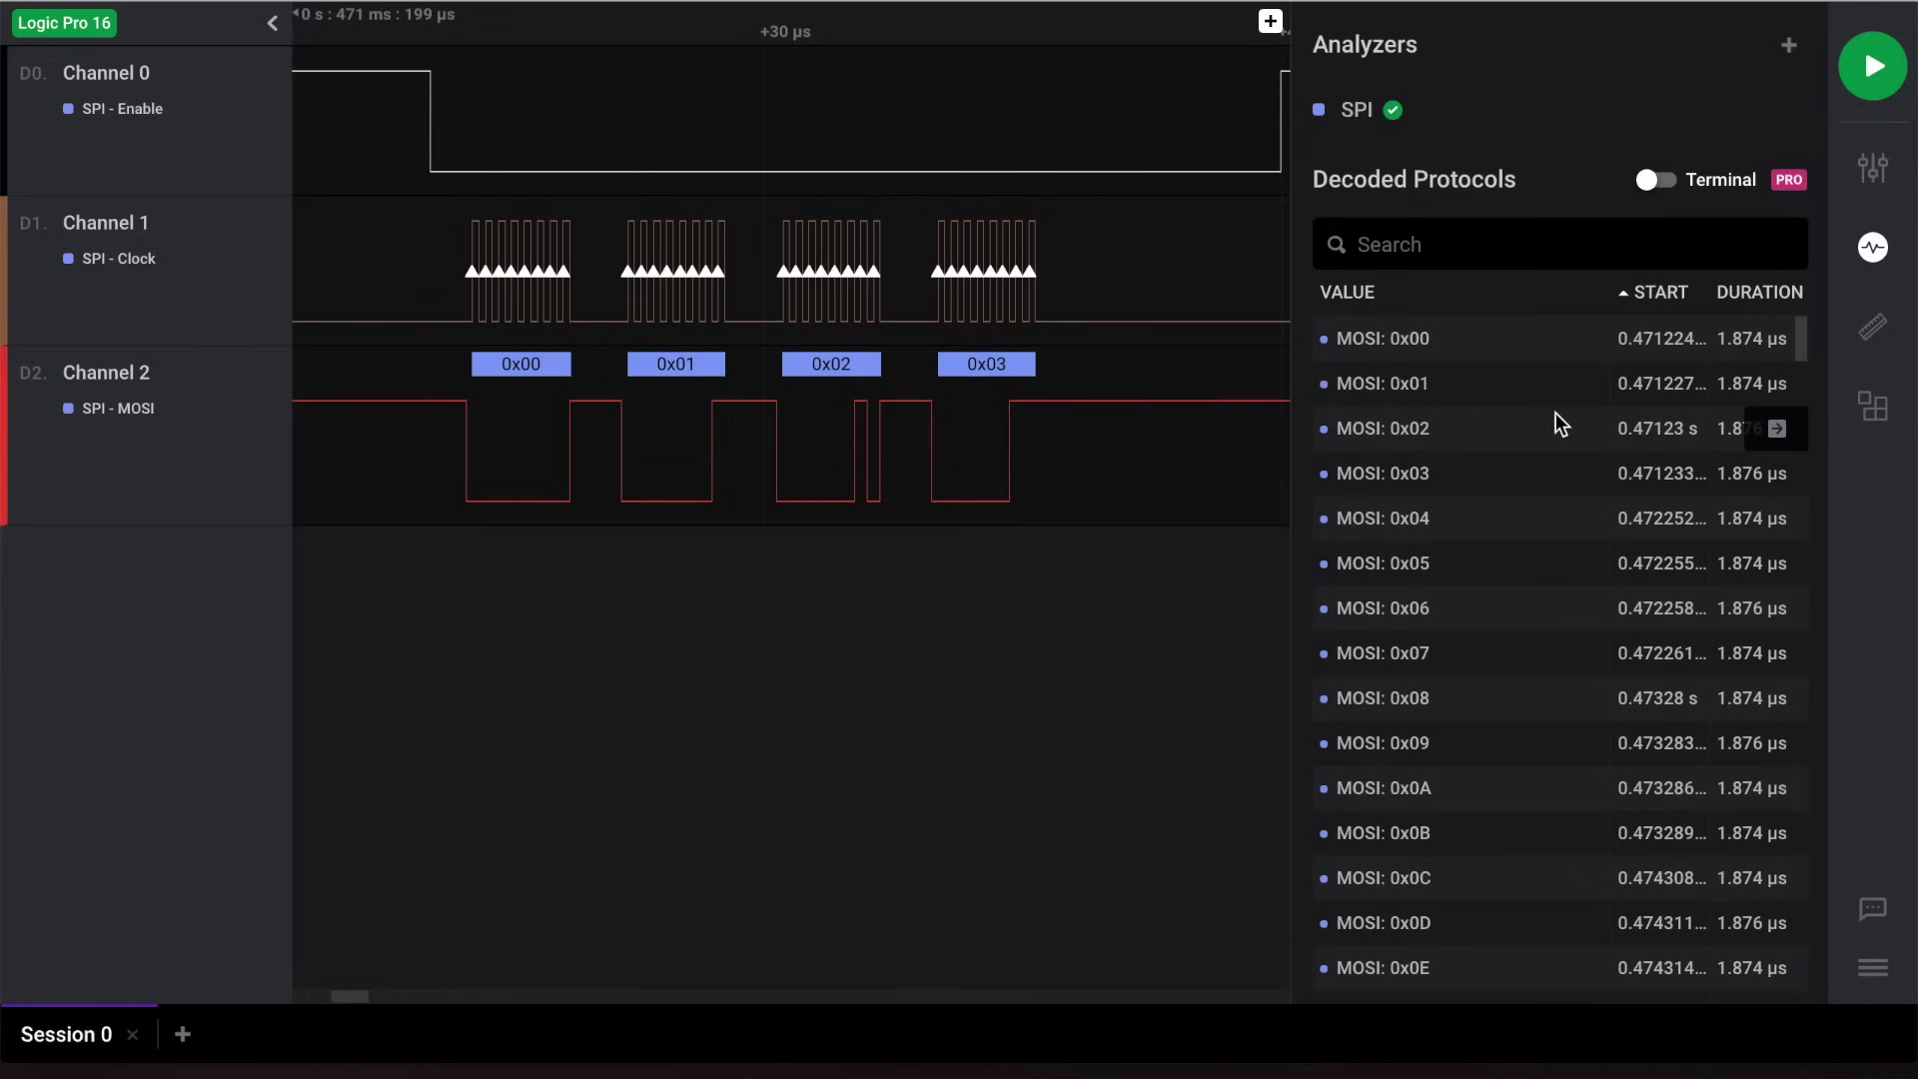
pyautogui.scroll(-3, 1501, 425)
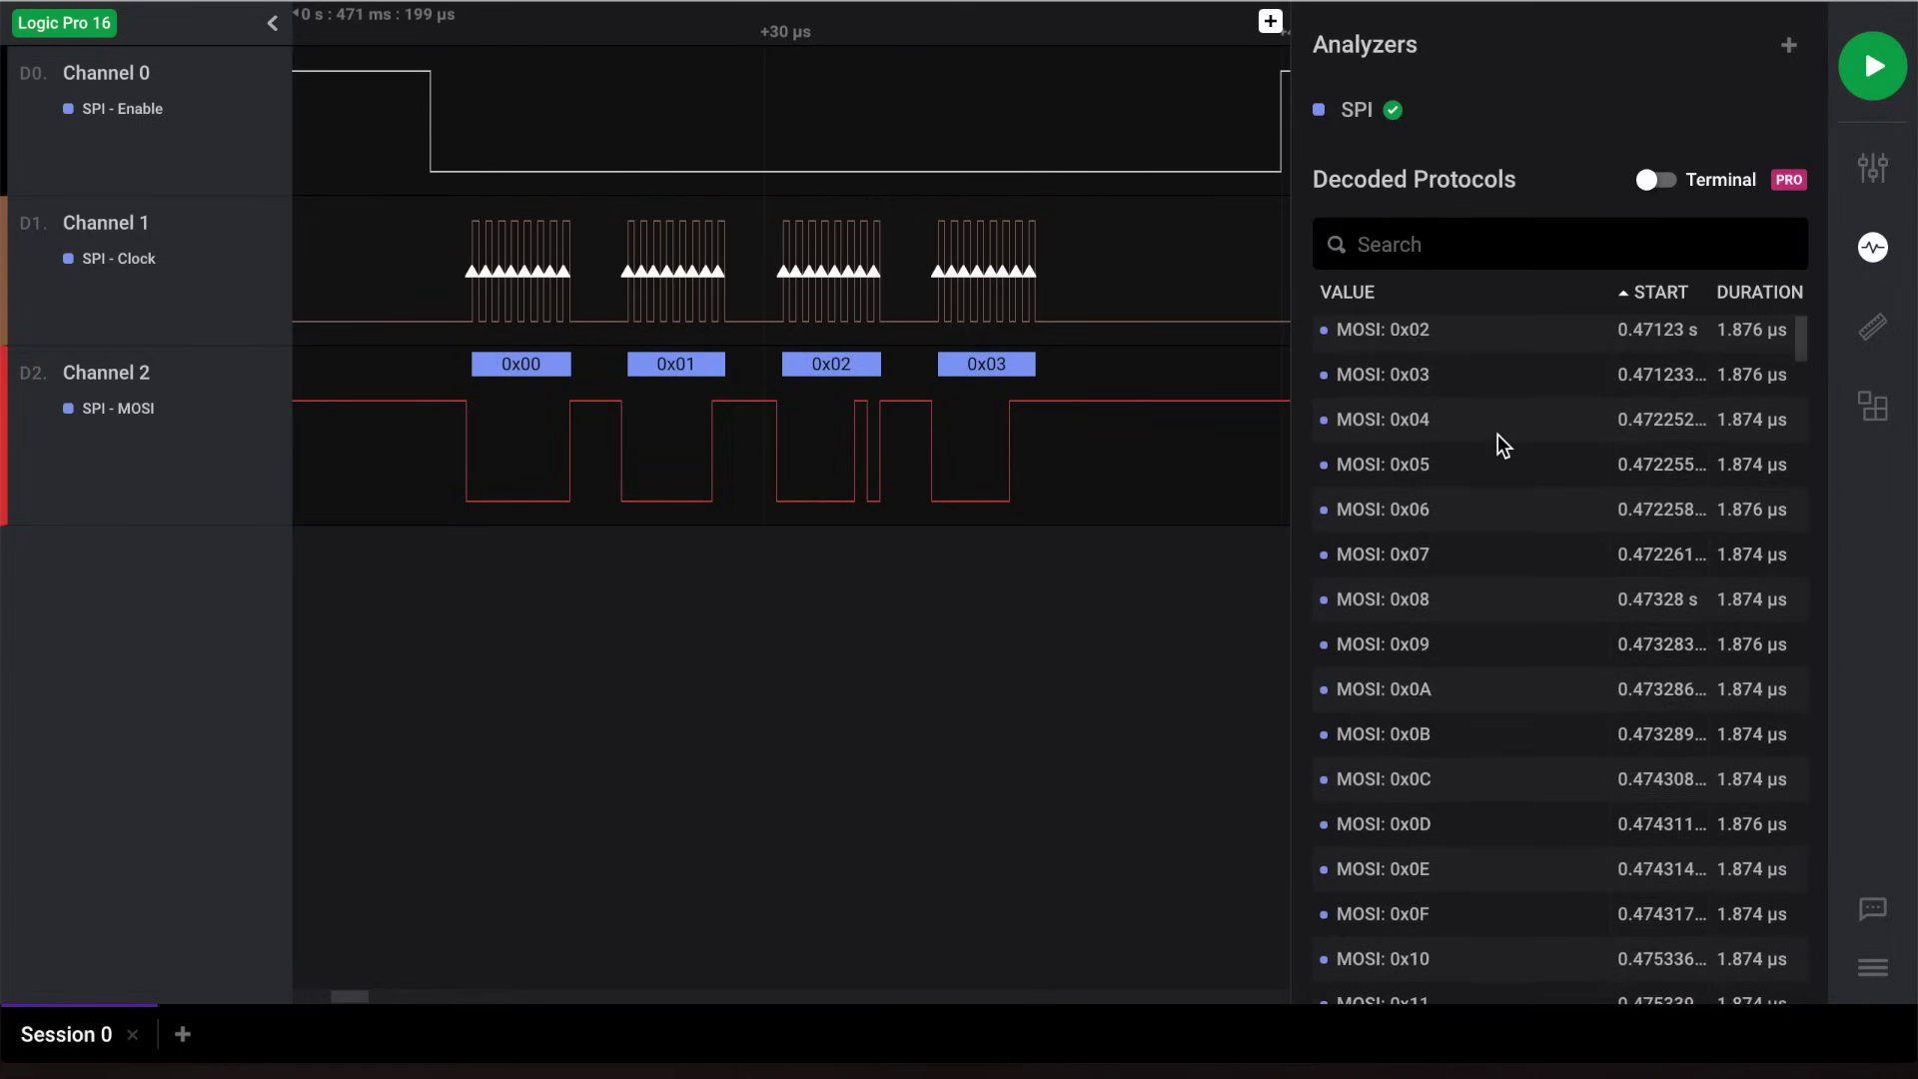
pyautogui.scroll(3, 1501, 434)
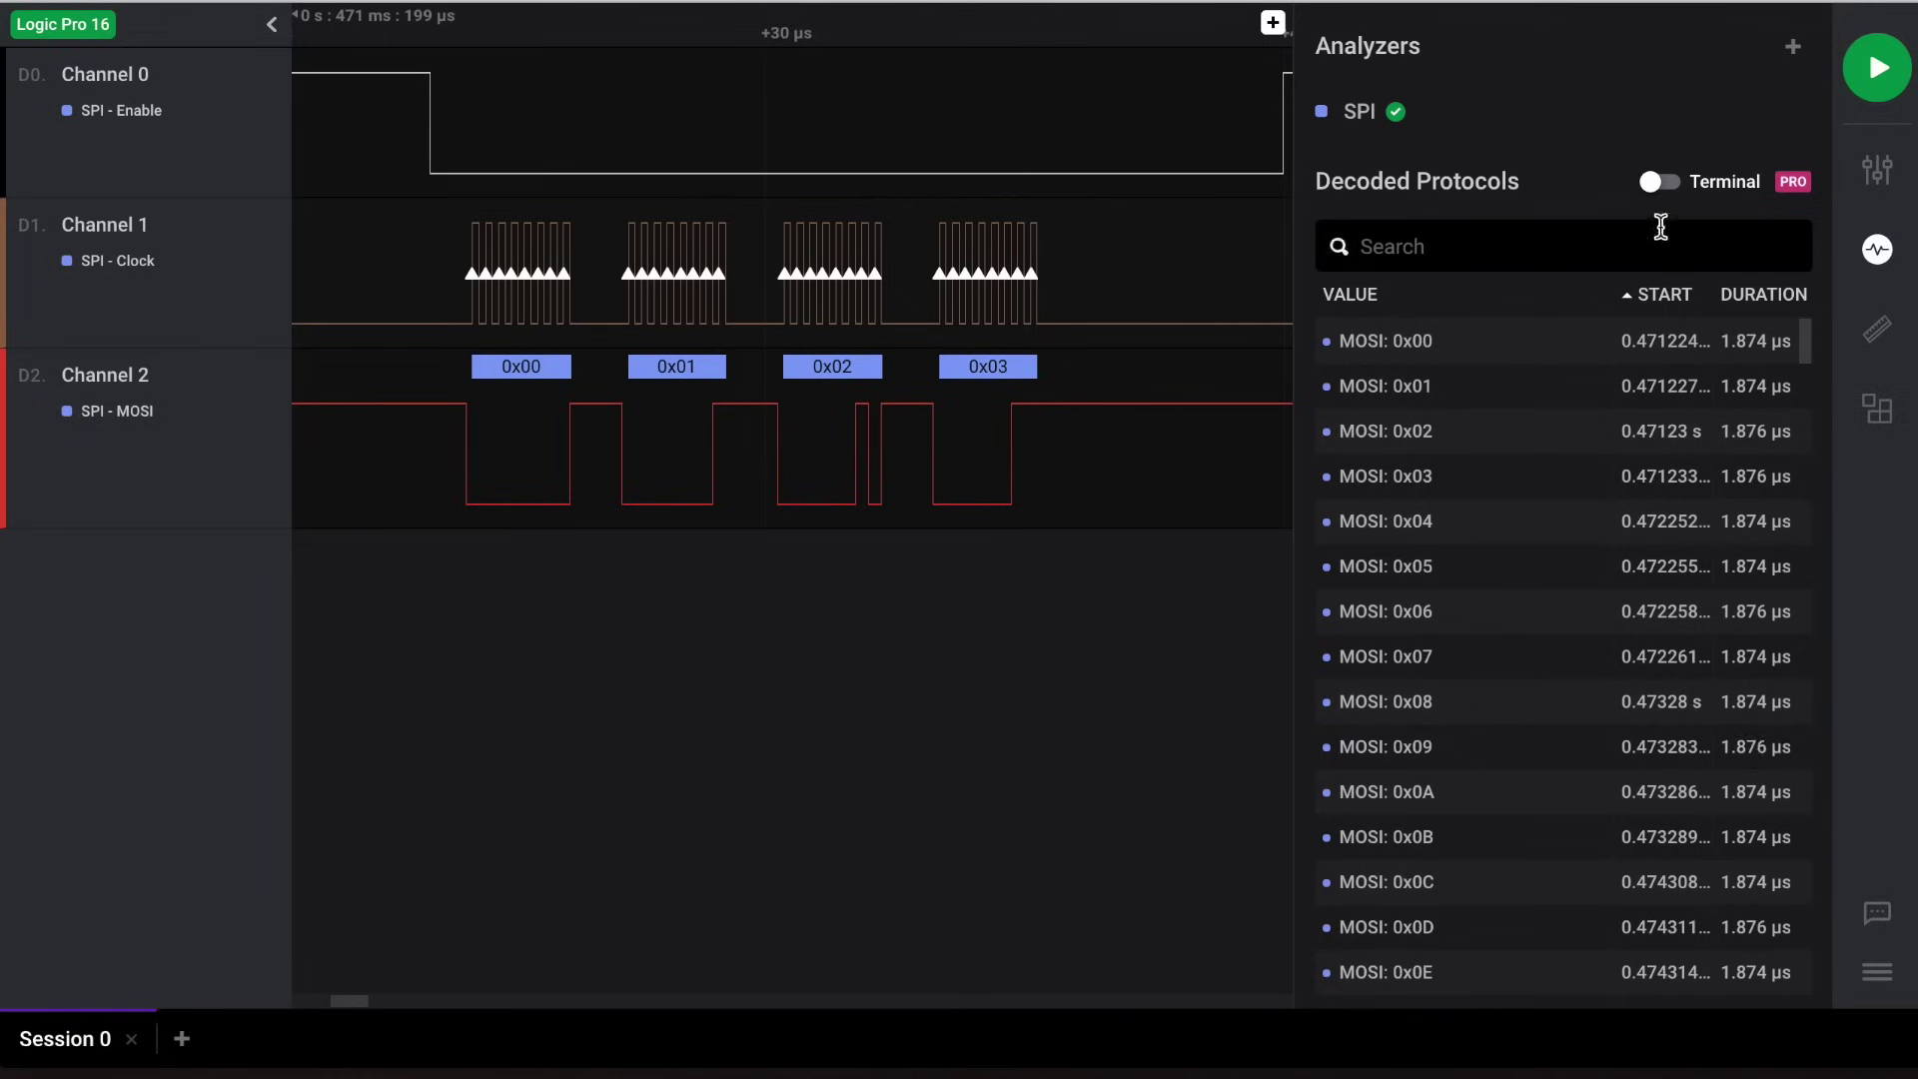
pyautogui.click(1664, 183)
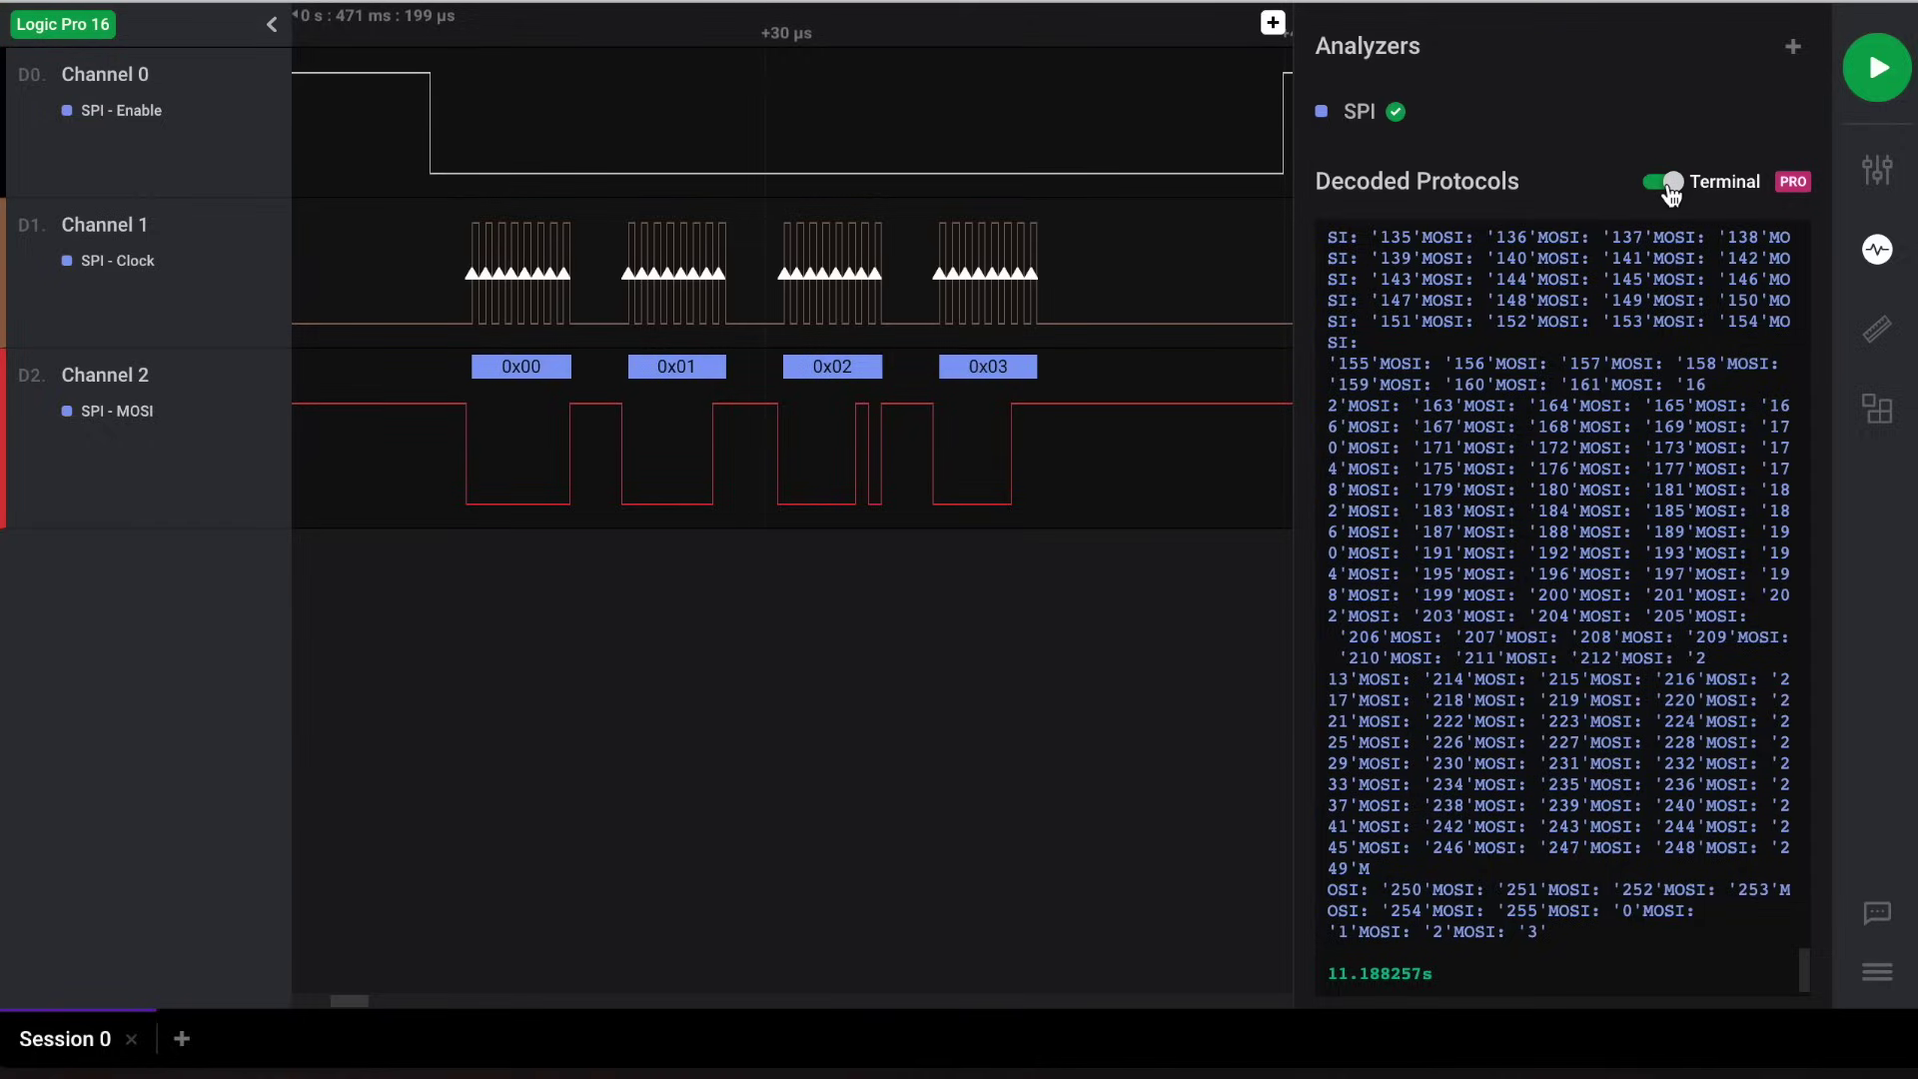
pyautogui.click(1664, 183)
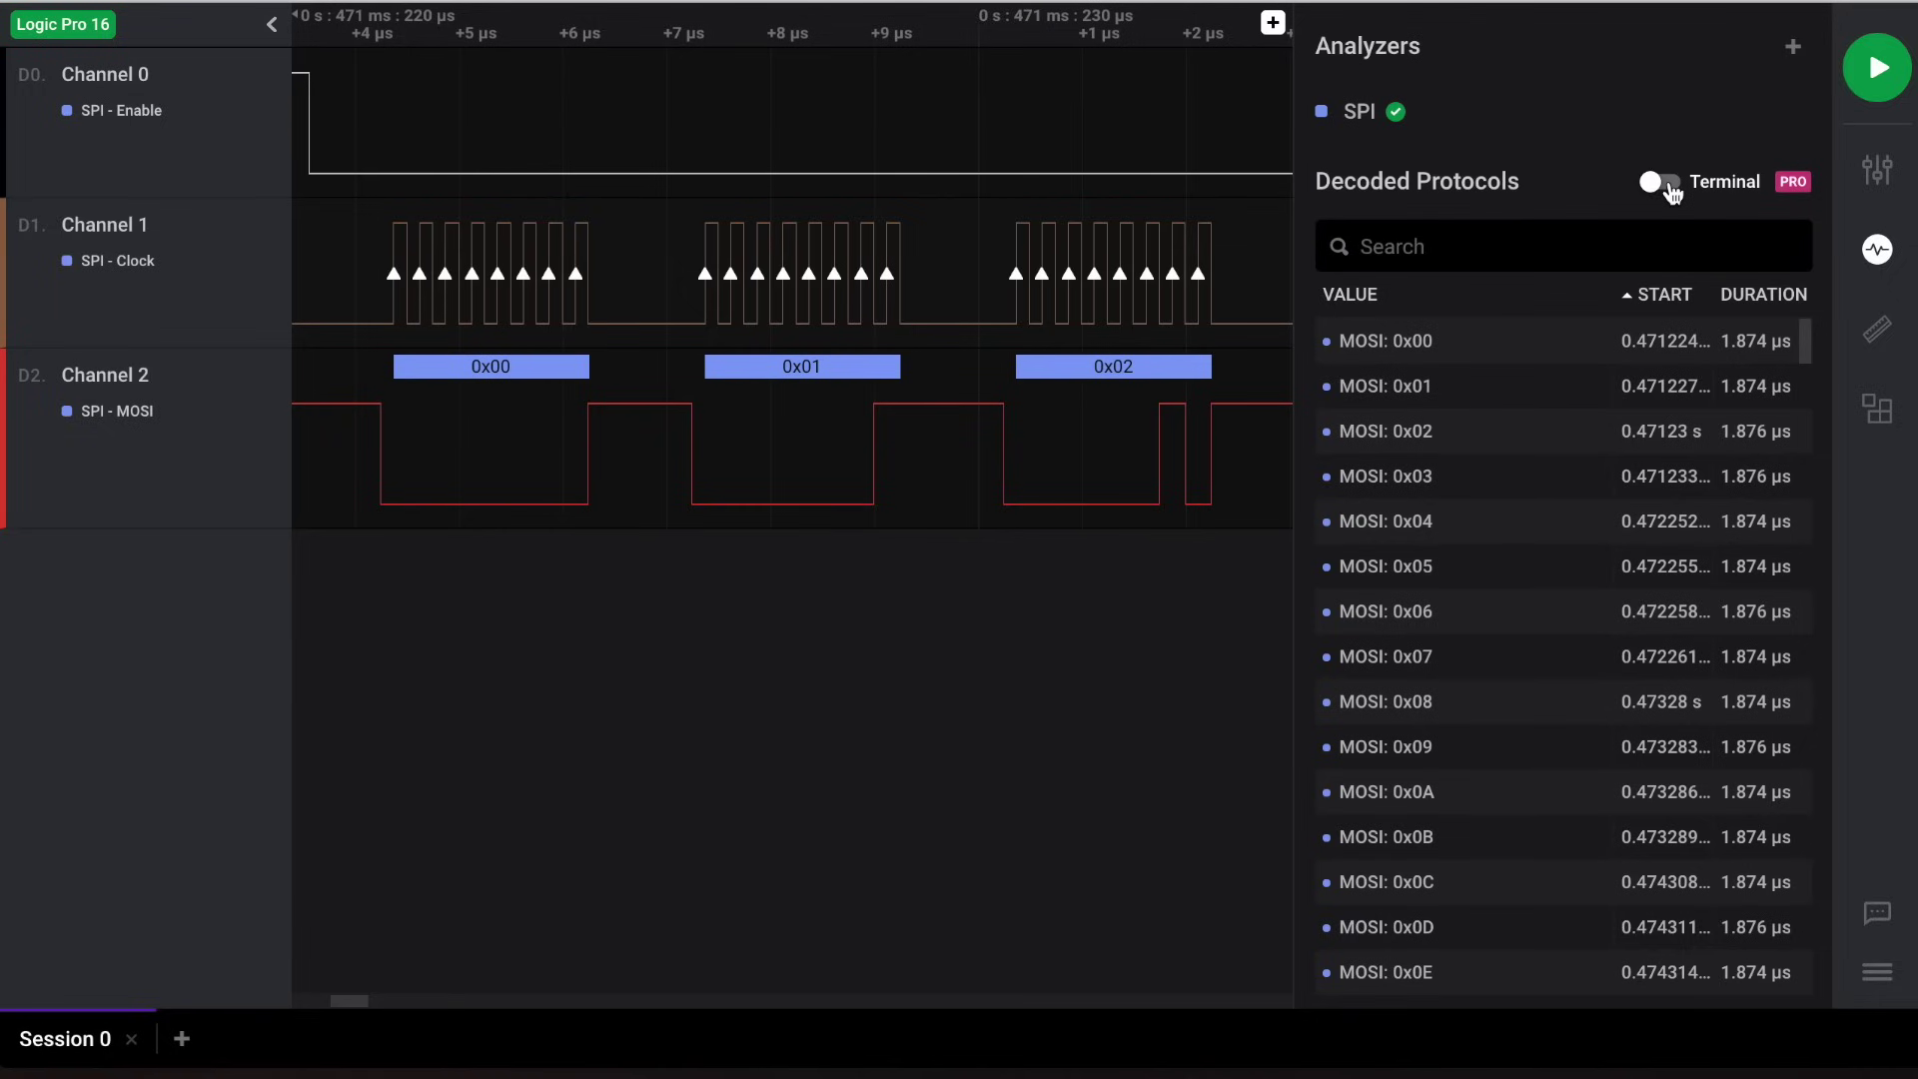
# Switch the decoded MOSI display format from hexadecimal to decimal
pyautogui.moveTo(482, 377)
pyautogui.rightClick(502, 379)
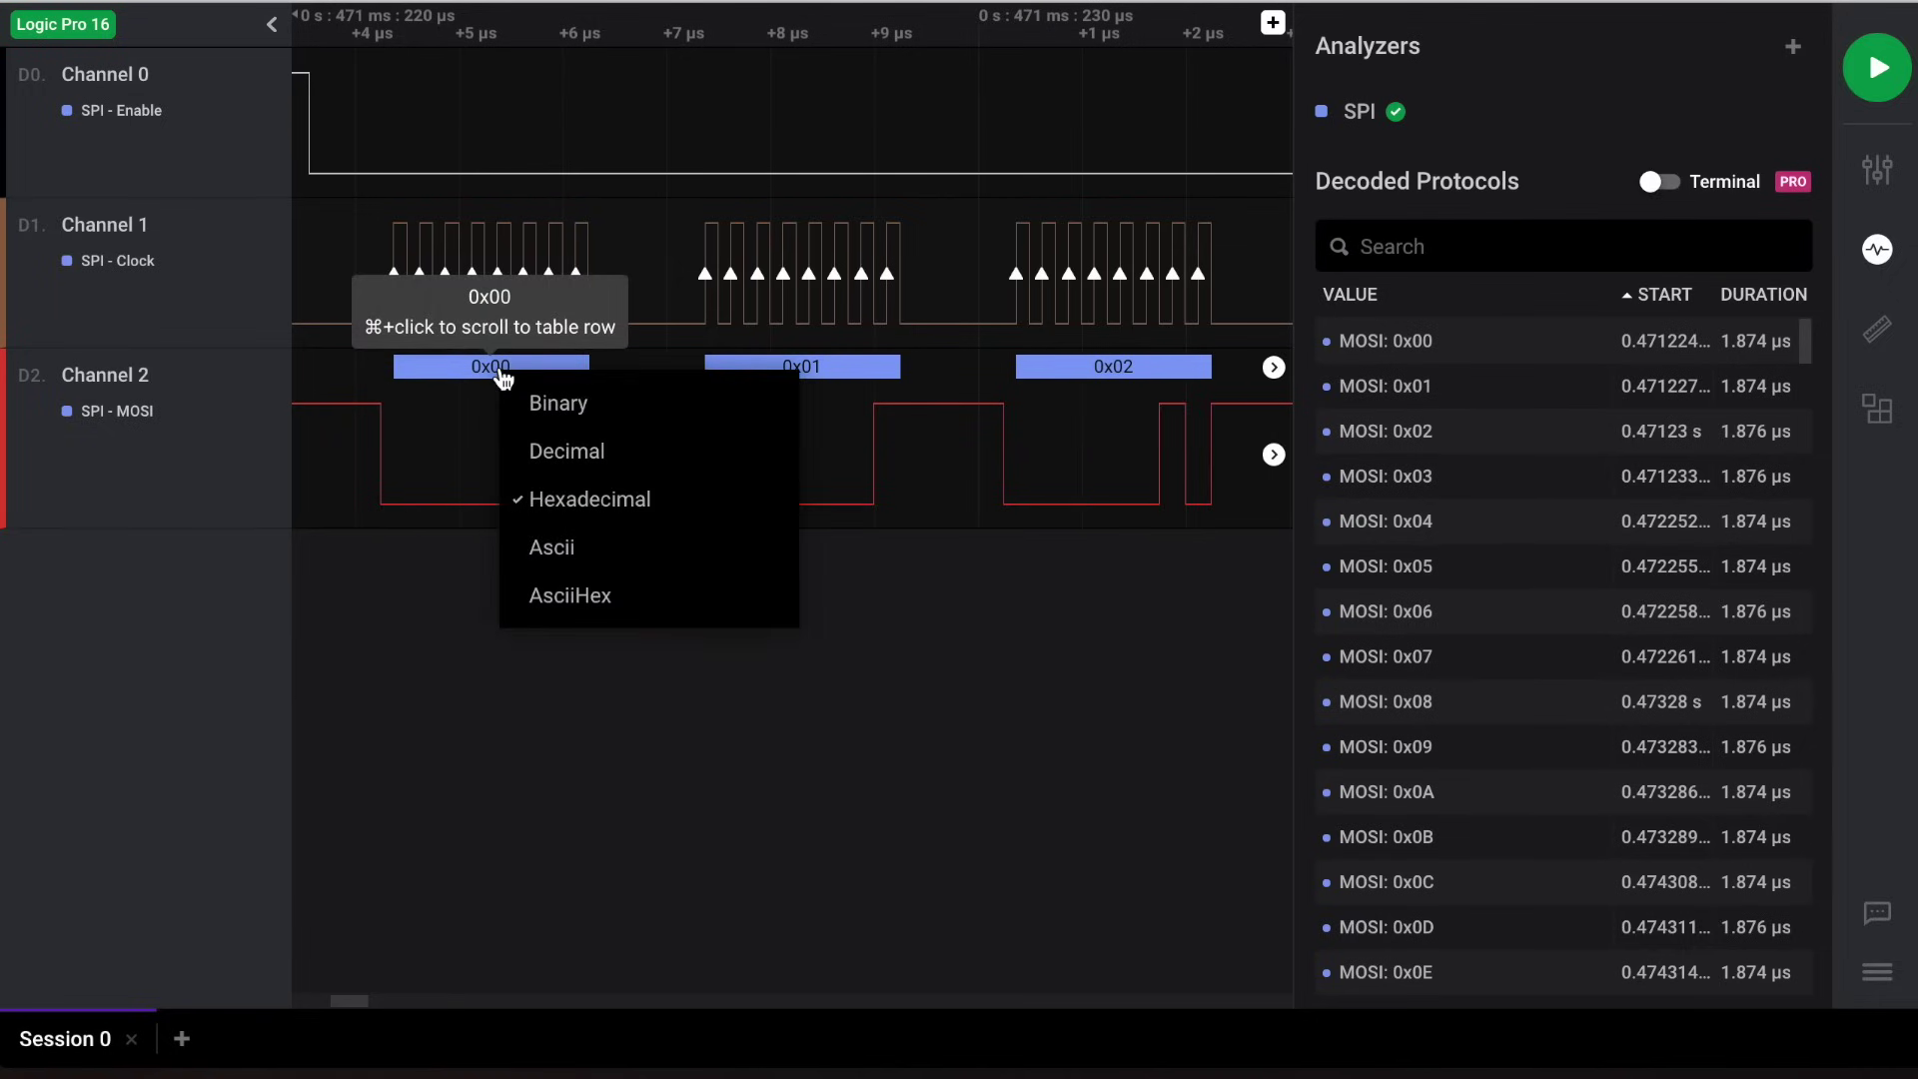
pyautogui.click(567, 450)
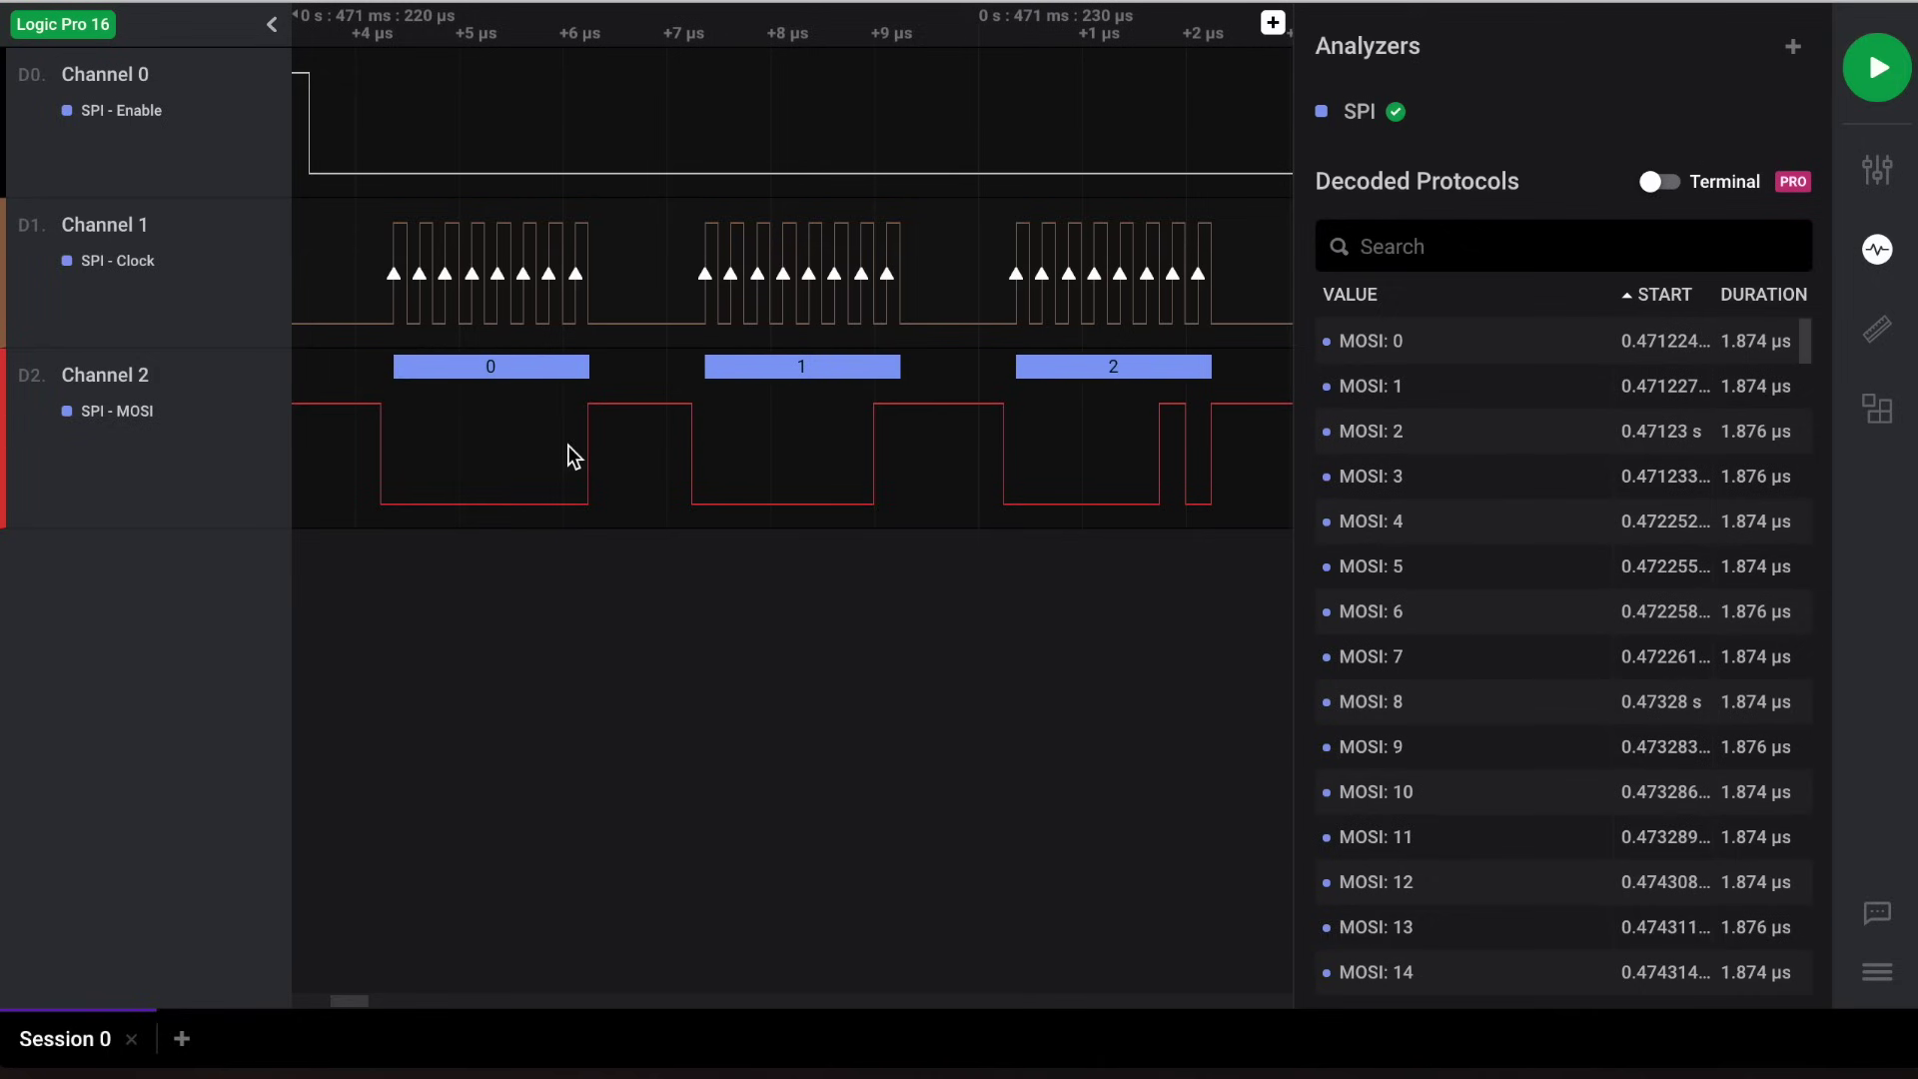
# Locate the rows for bytes 0 and 1 in the results table from their waveform bubbles
pyautogui.moveTo(527, 371)
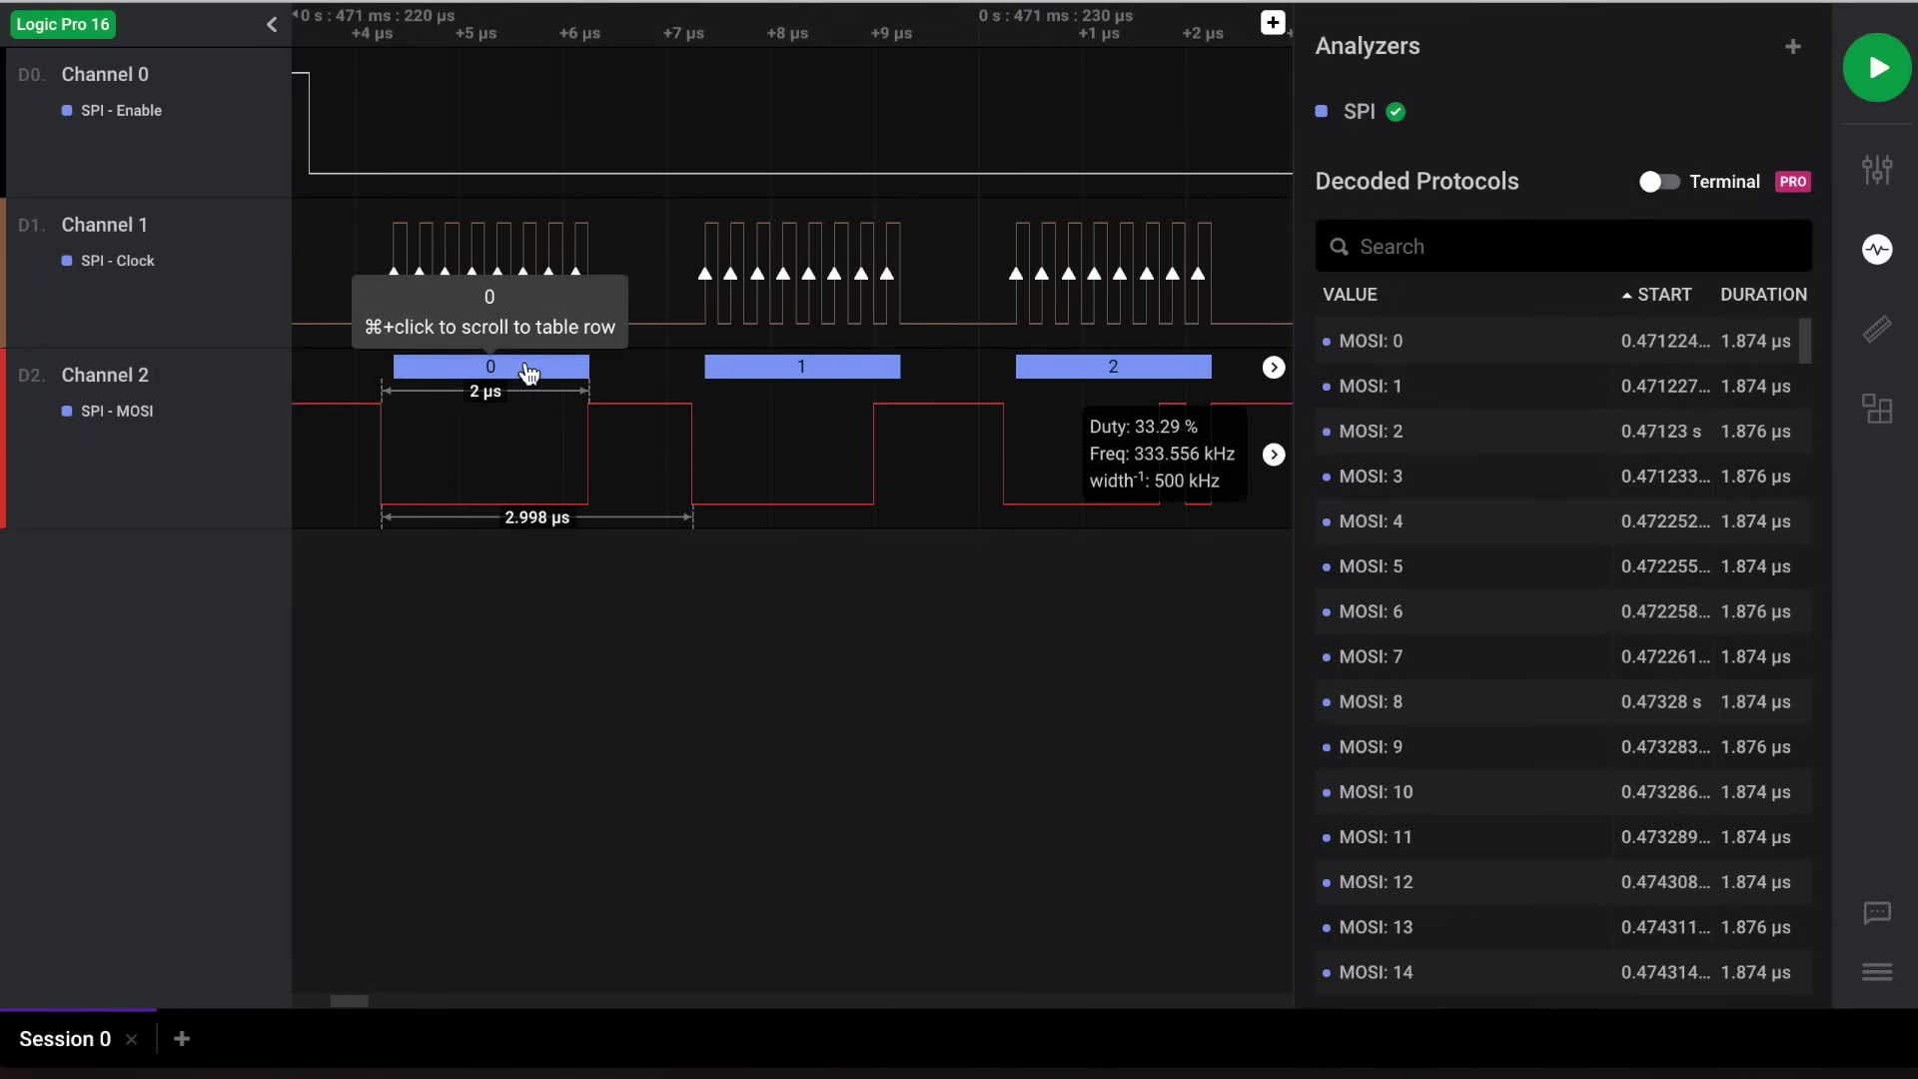
pyautogui.keyDown('super'); pyautogui.click(527, 371); pyautogui.keyUp('super')
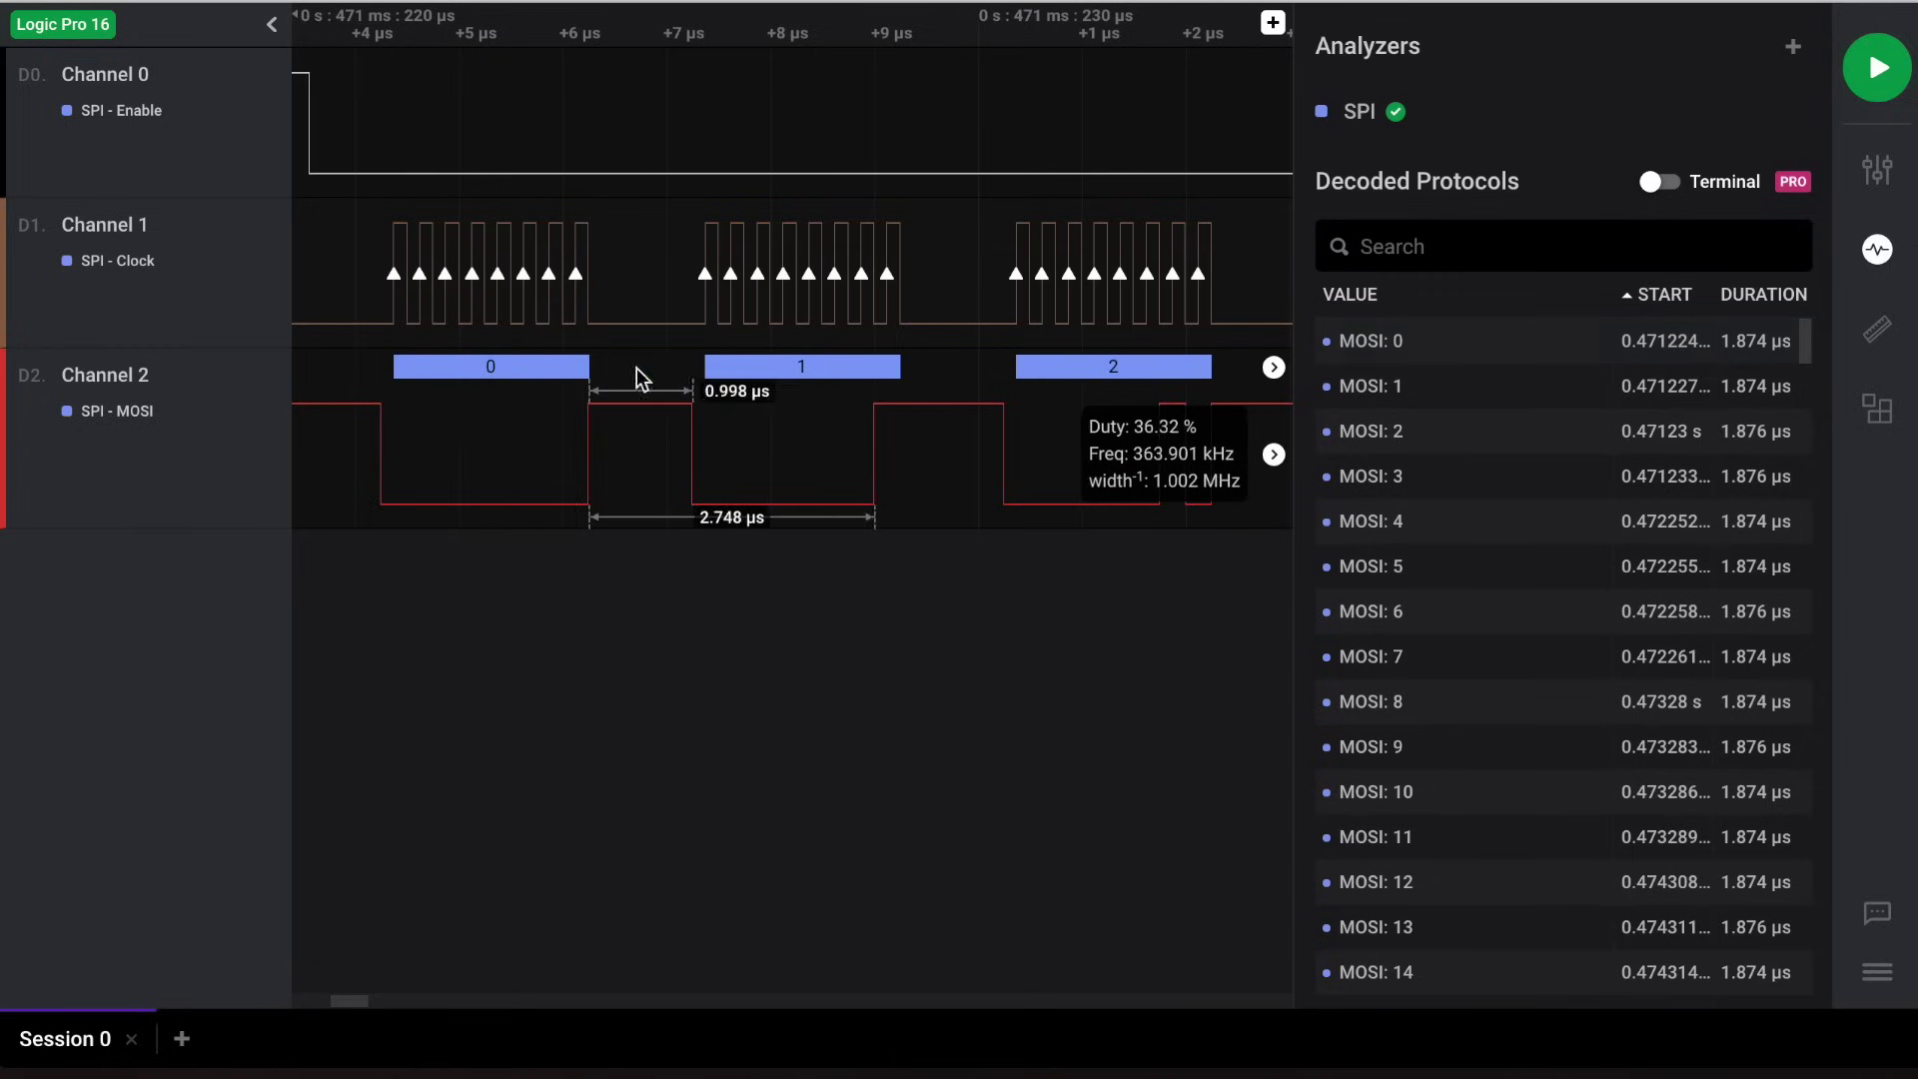
pyautogui.keyDown('super'); pyautogui.click(764, 380); pyautogui.keyUp('super')
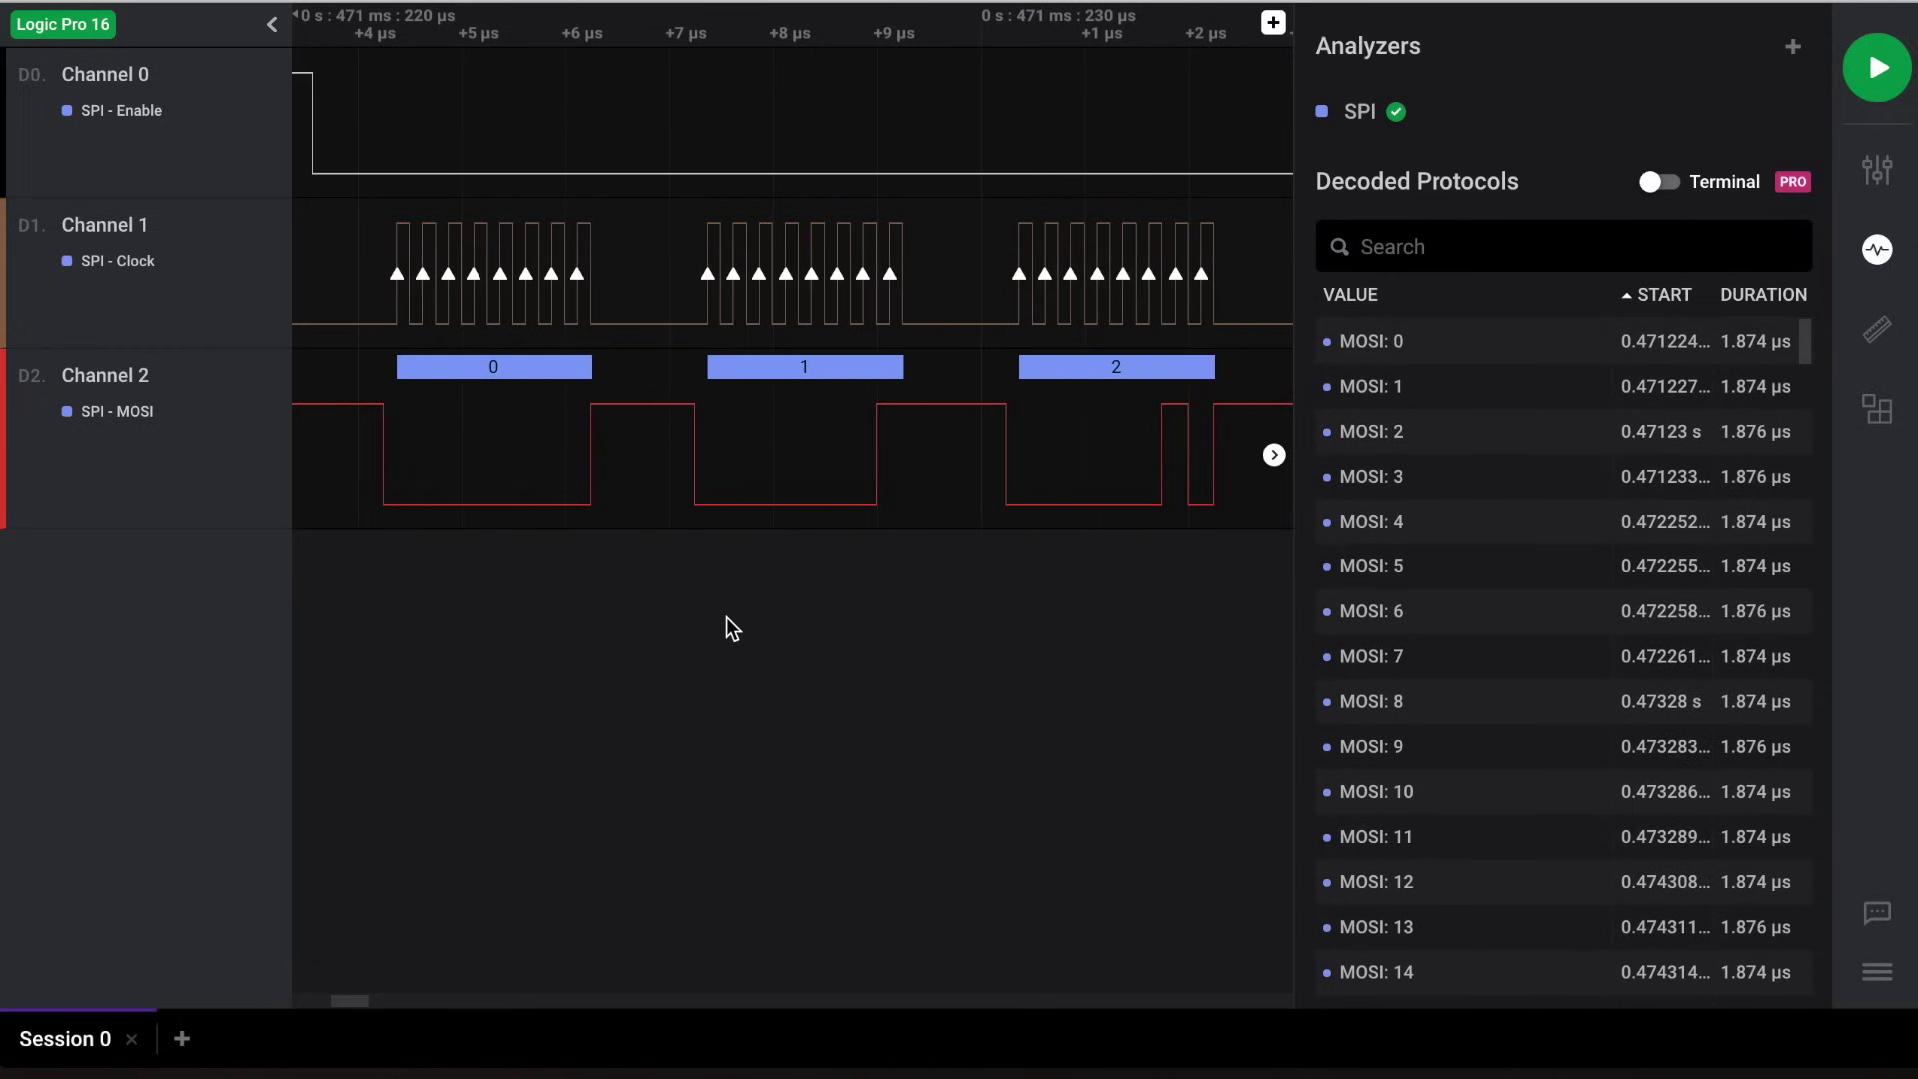
# Filter decoded results by 200, then jump and zoom the waveform onto the first 200 frame
pyautogui.click(1478, 245)
pyautogui.write('200')
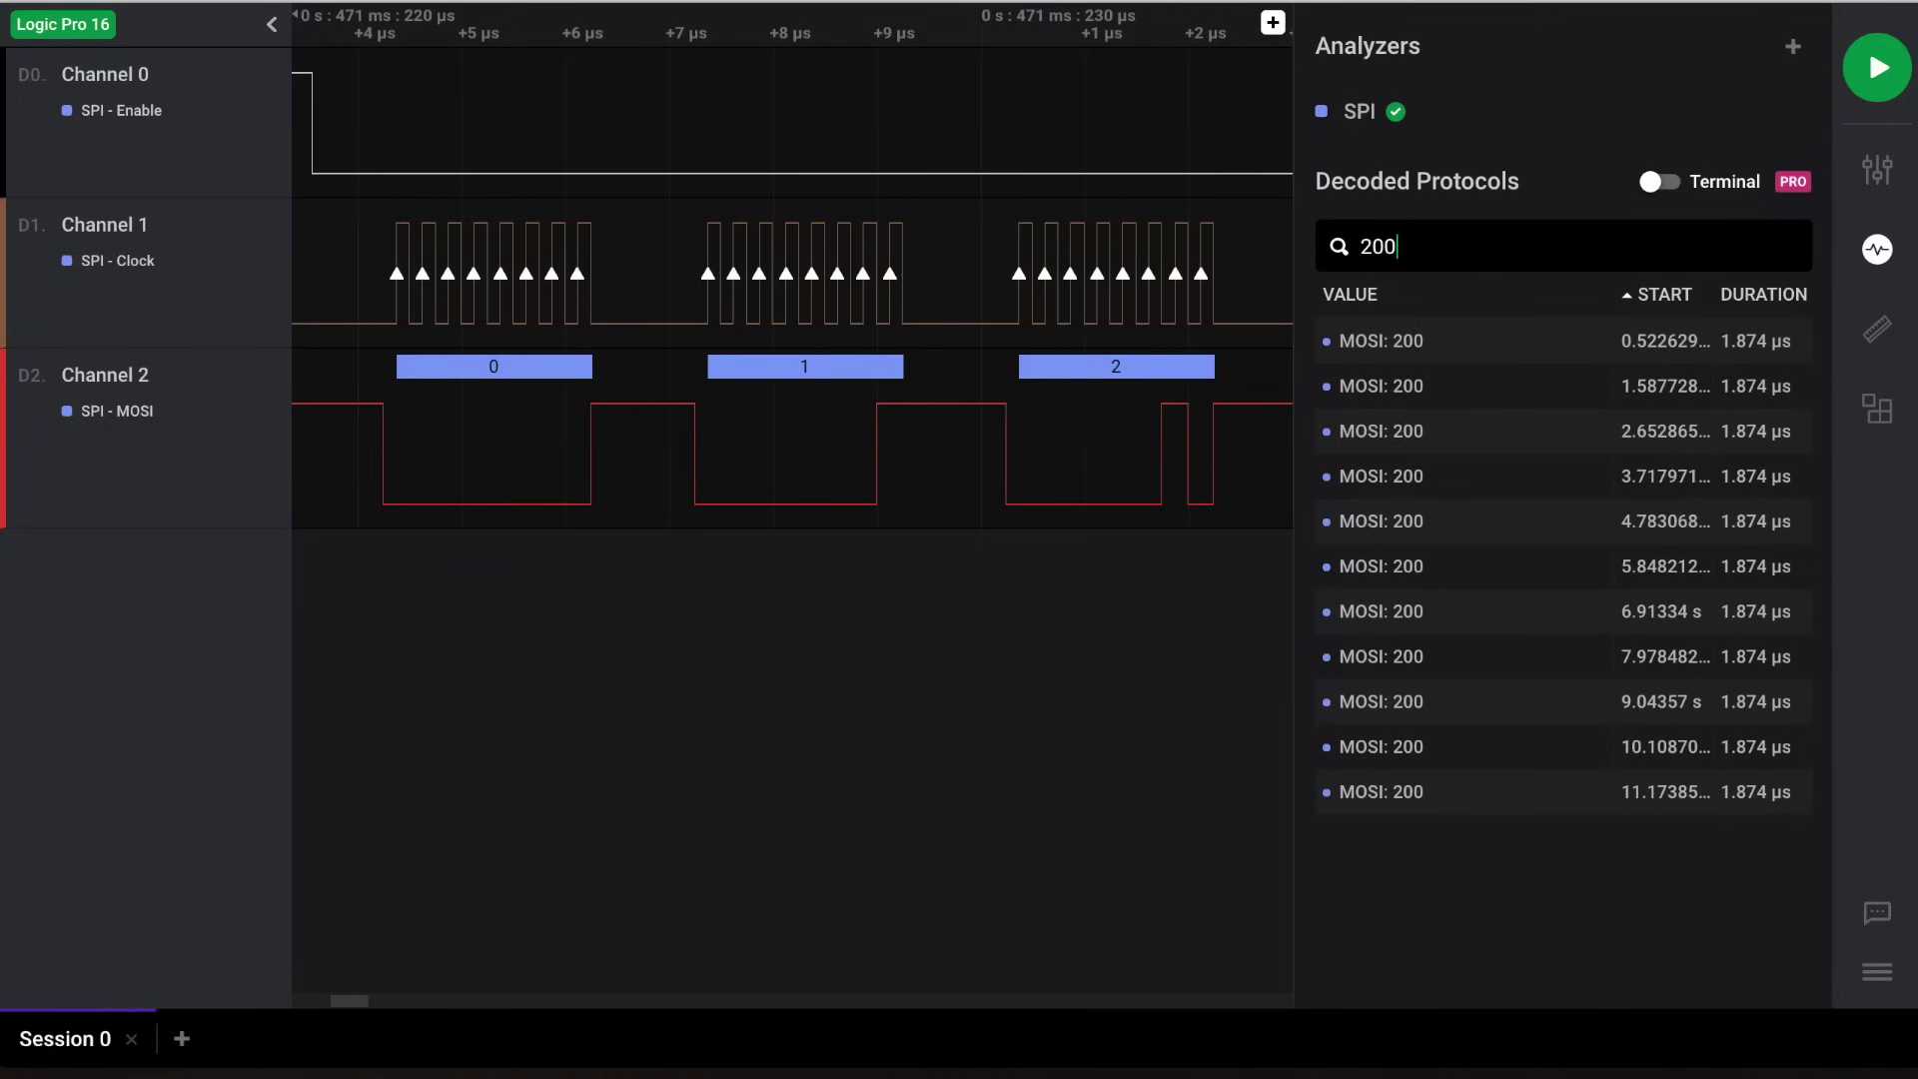
pyautogui.moveTo(1748, 322)
pyautogui.click(1781, 345)
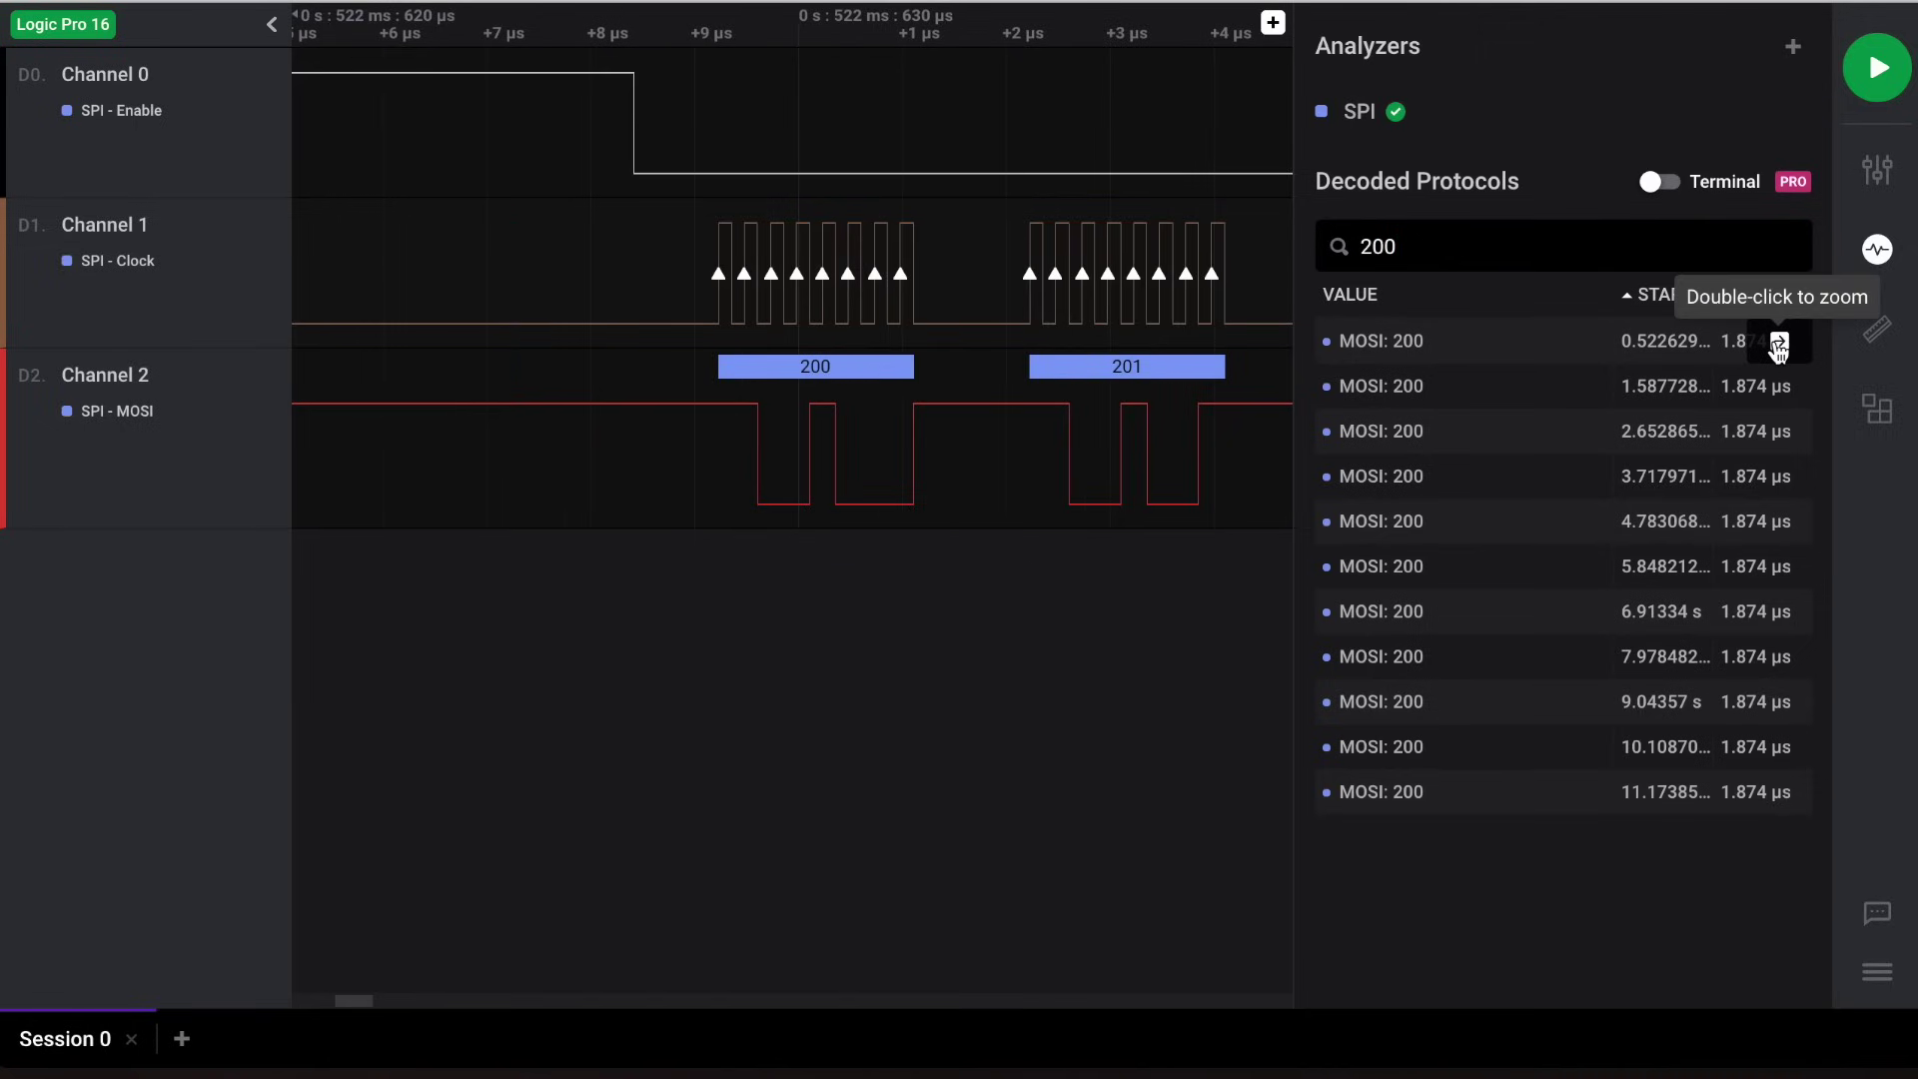
pyautogui.doubleClick(1779, 345)
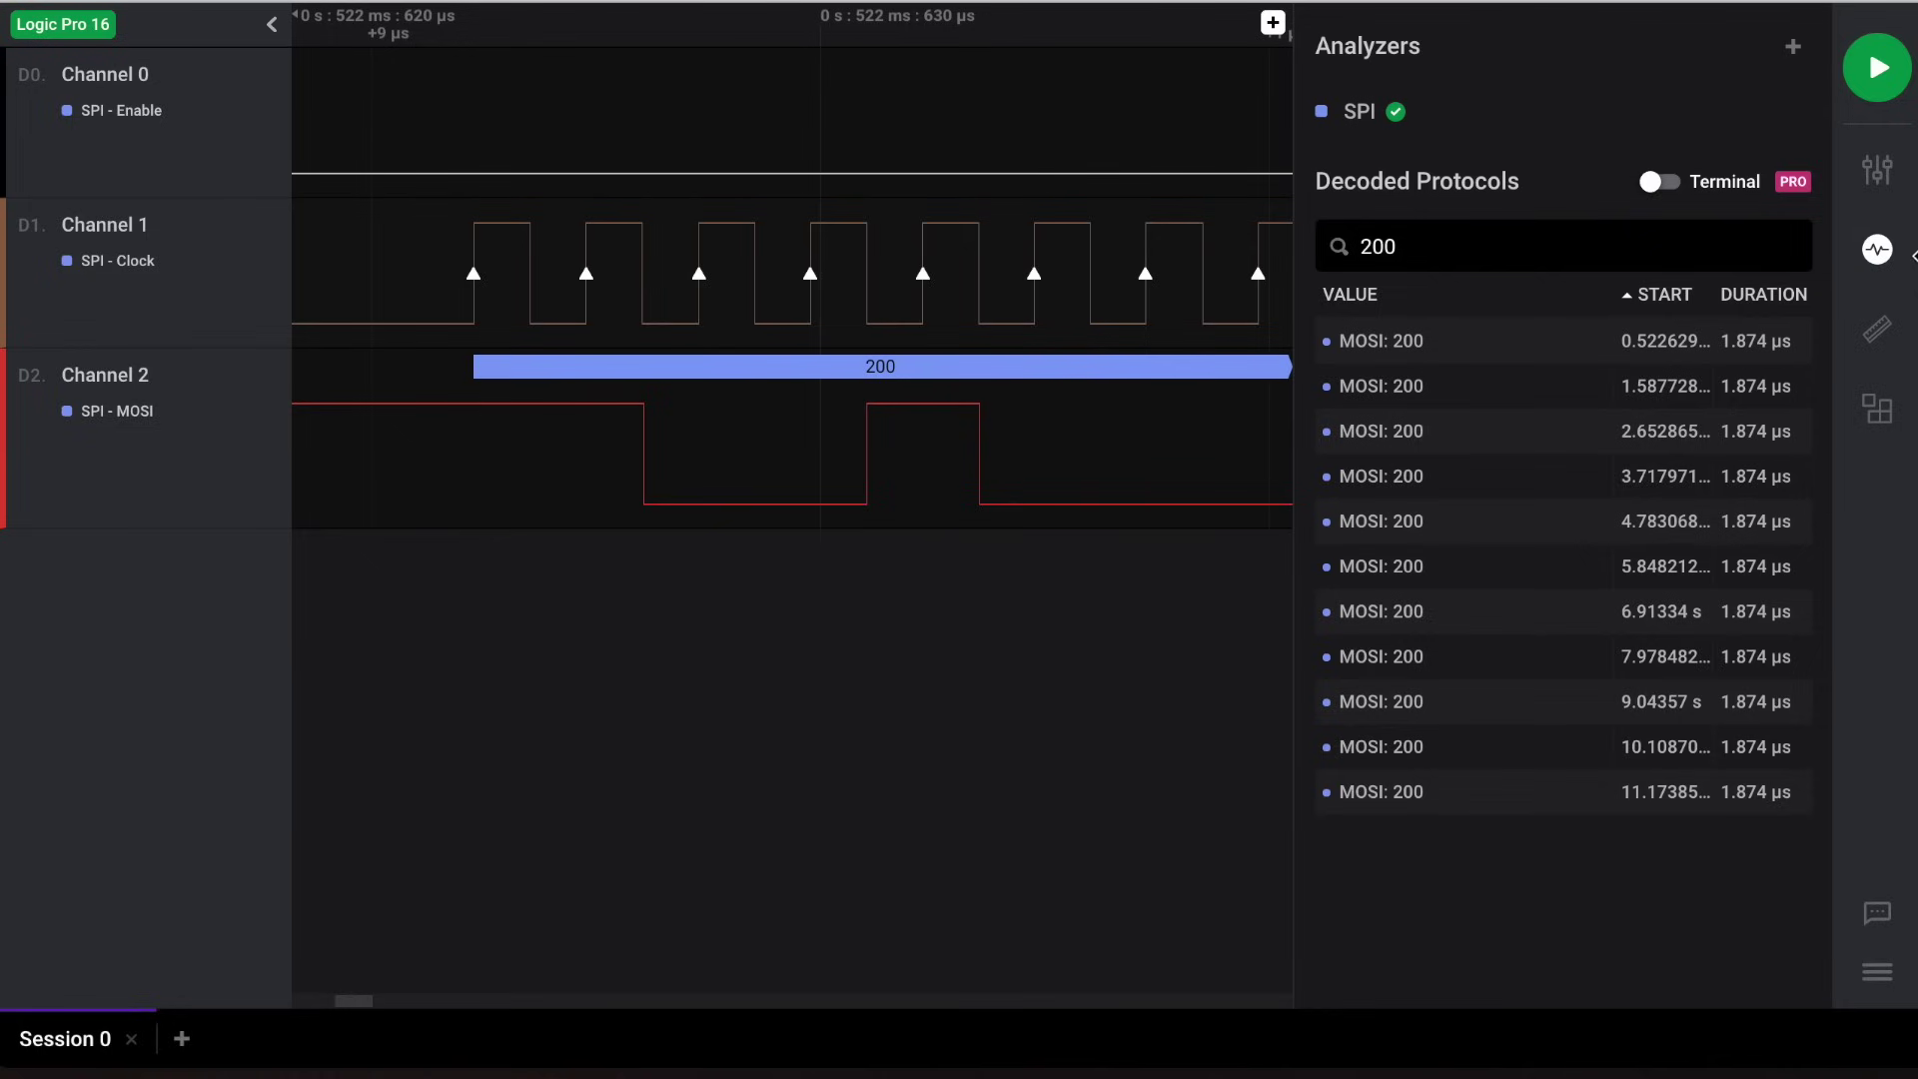
pyautogui.click(1797, 118)
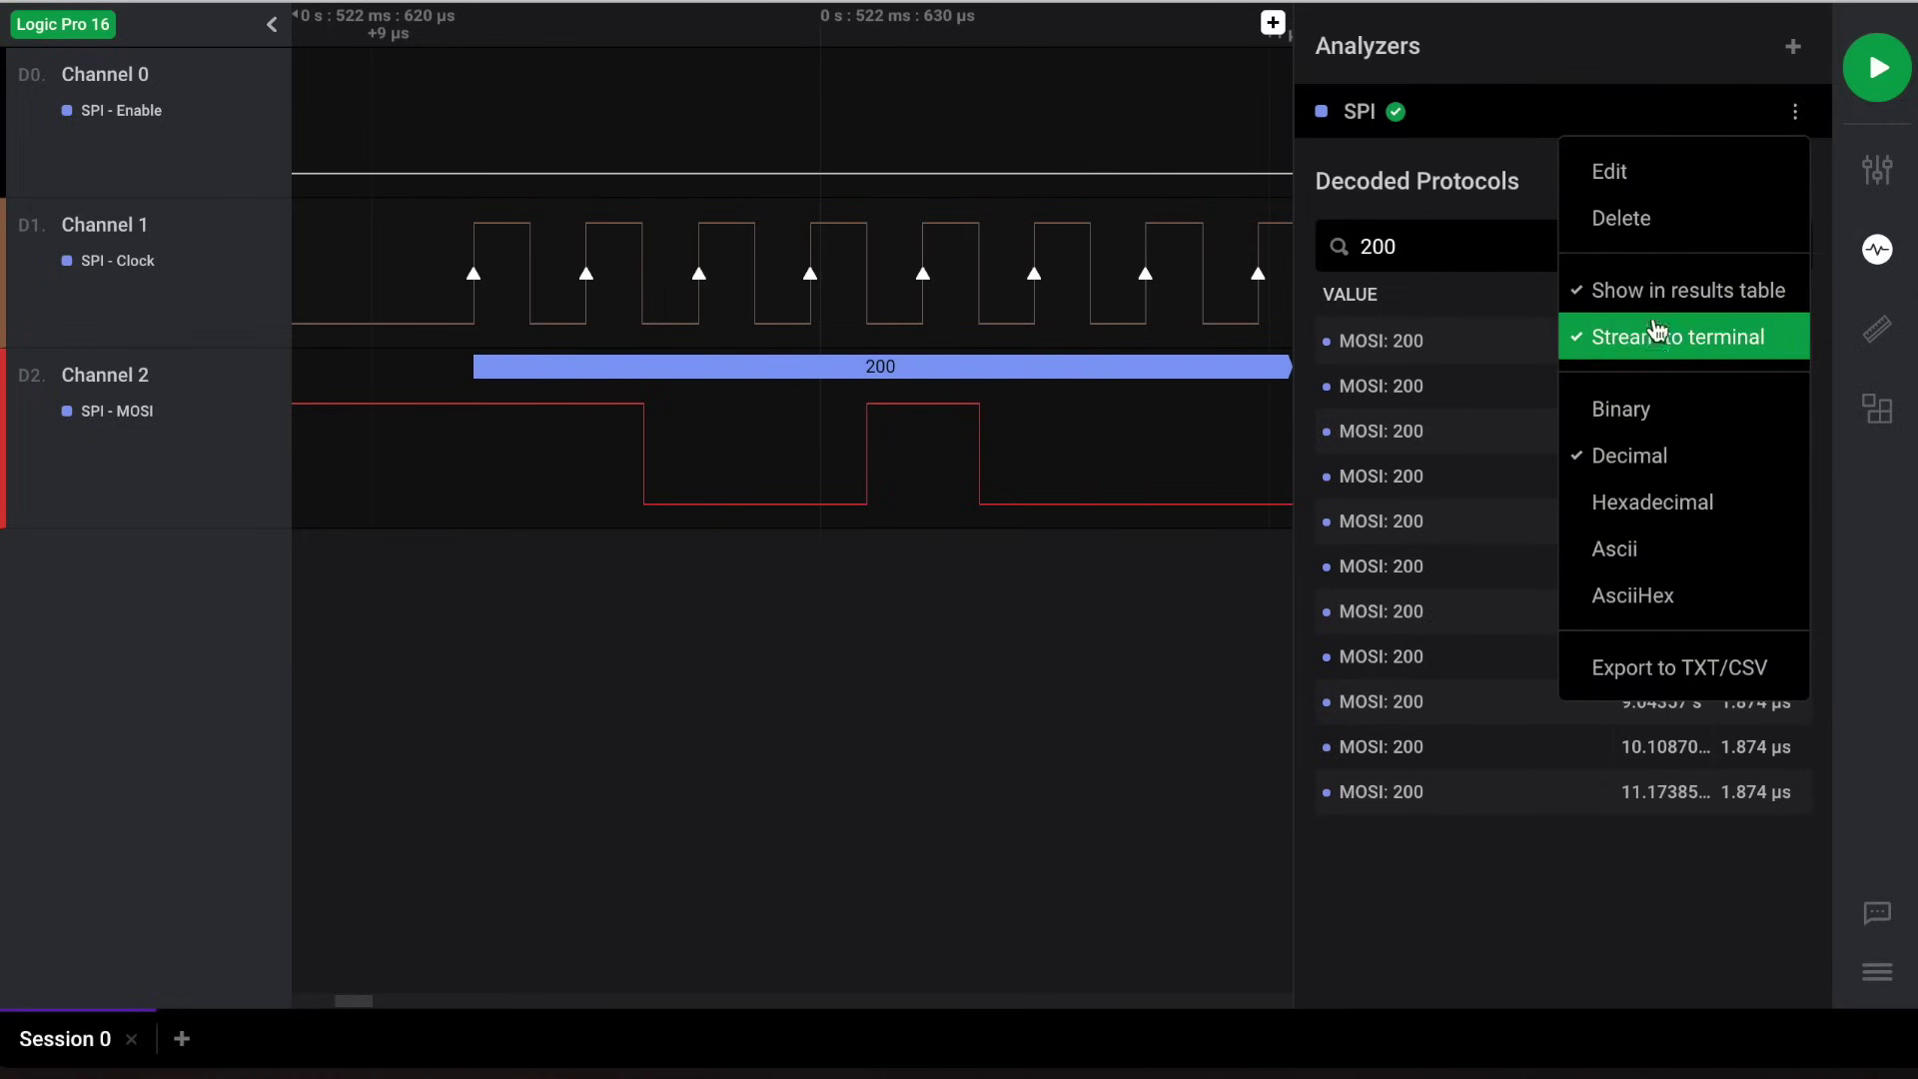
pyautogui.click(1666, 689)
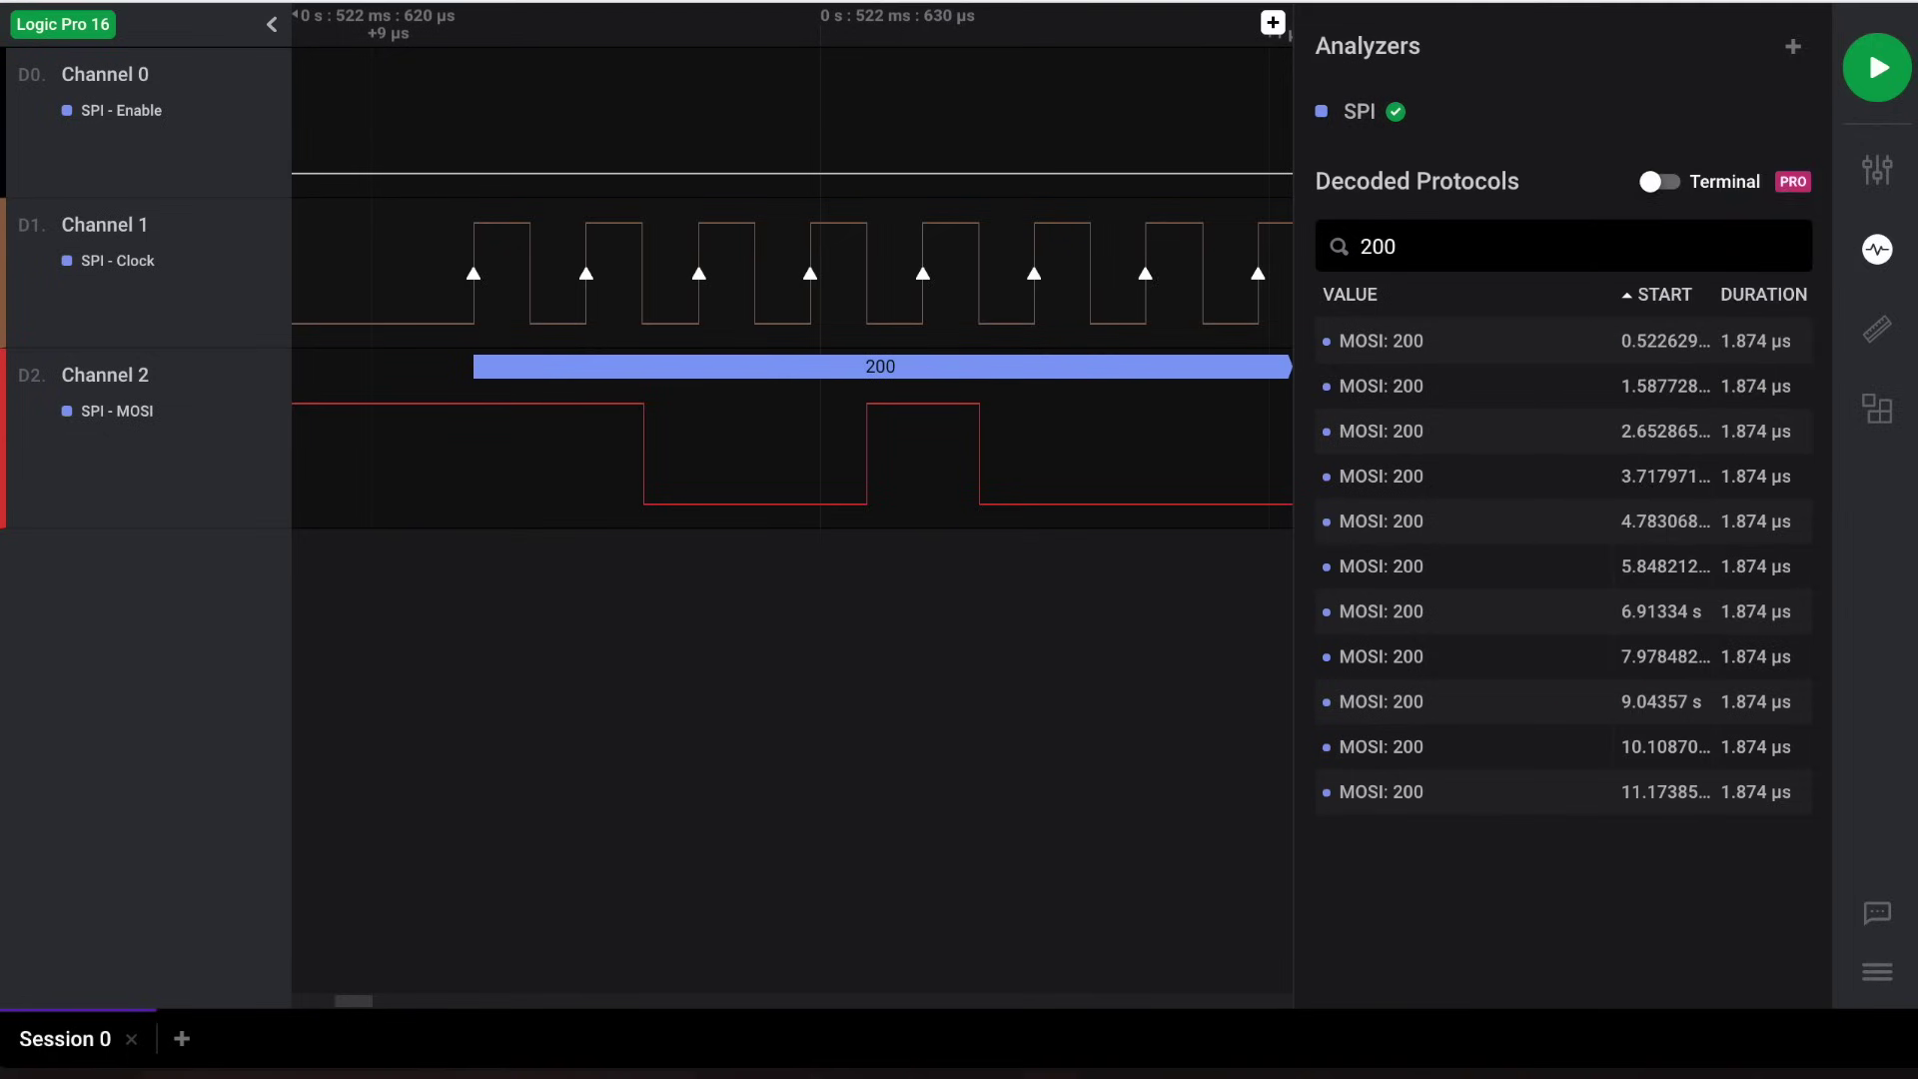